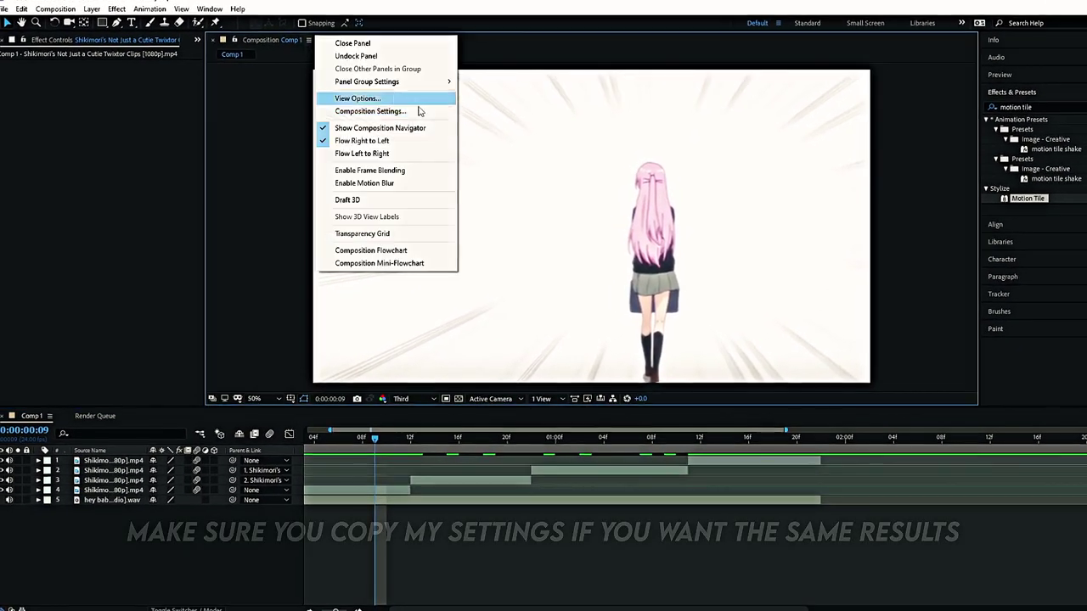
# Step: Set Comp 1's motion blur to 300° shutter angle, 0° phase, 64 samples and 250 adaptive limit
pyautogui.click(408, 109)
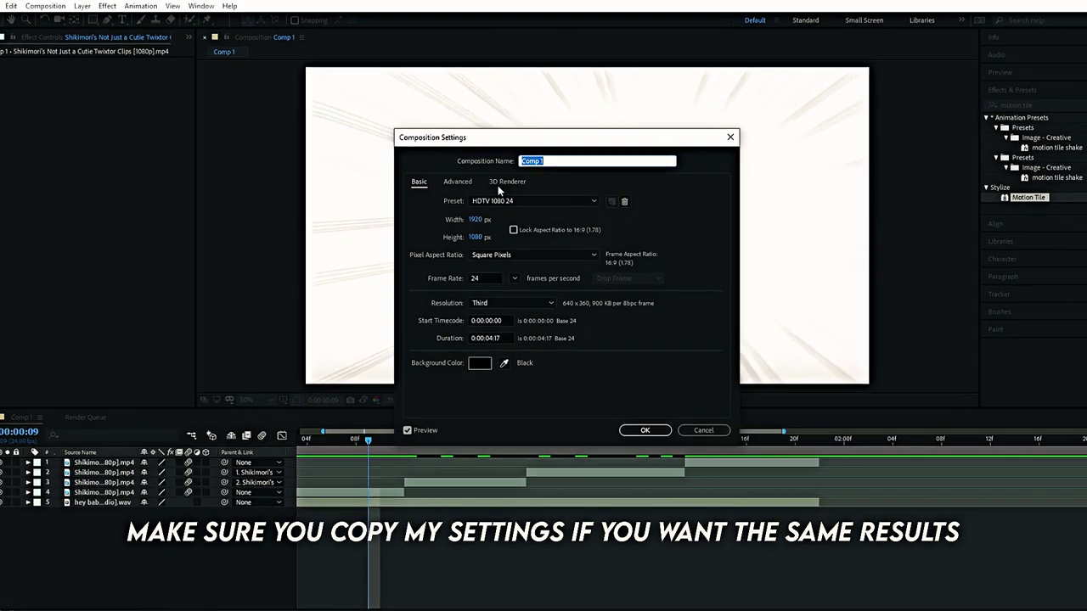
pyautogui.click(475, 180)
pyautogui.moveTo(559, 145); pyautogui.dragTo(591, 162)
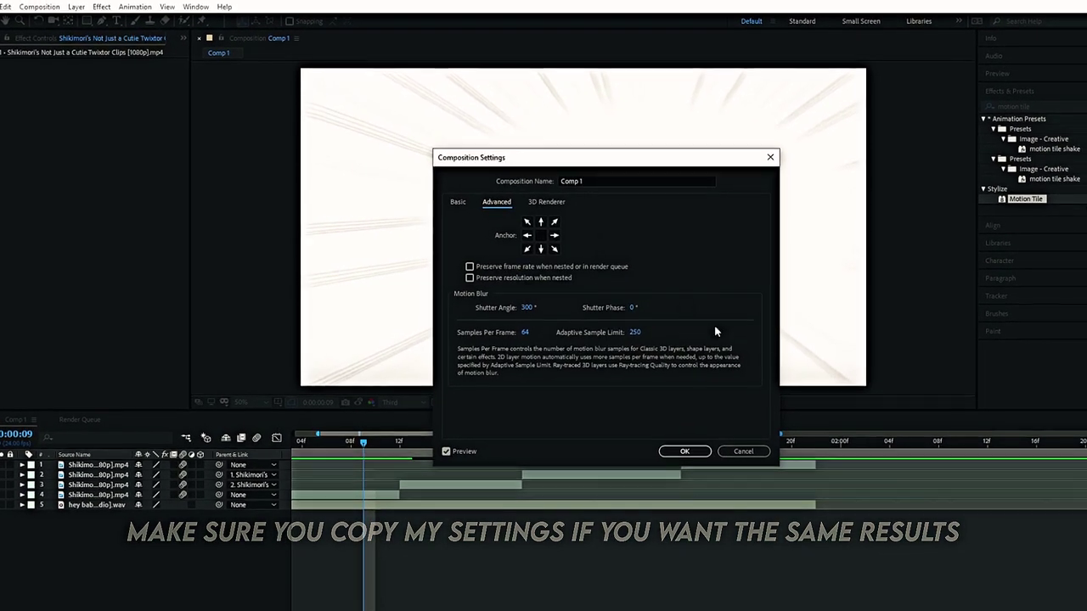
pyautogui.click(685, 449)
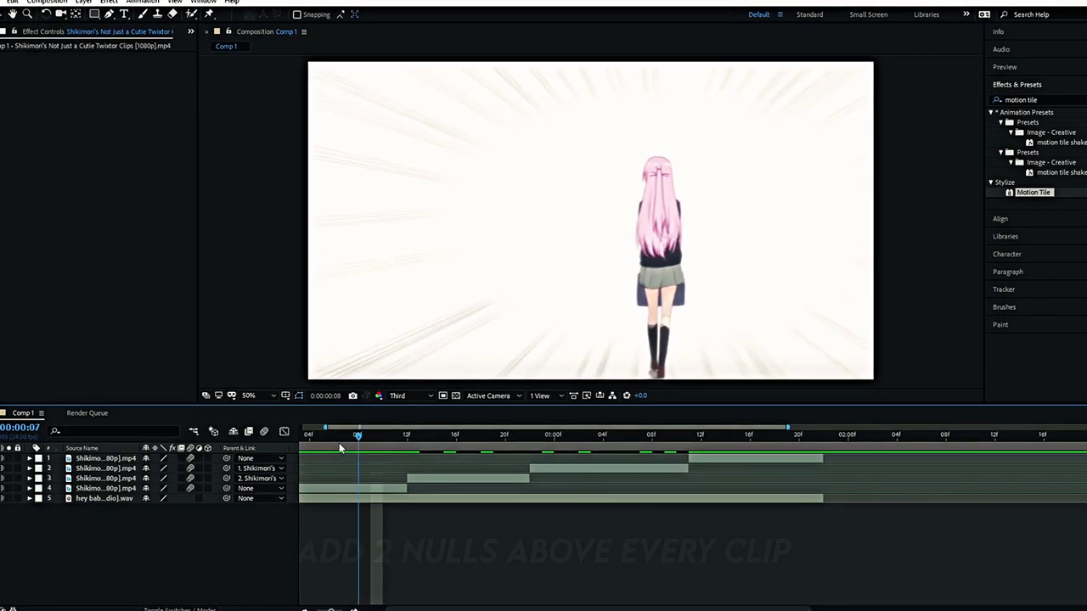
# Step: Add a Null 4 layer, trim it to the bottom clip's length and duplicate it
pyautogui.scroll(-5, 327, 487)
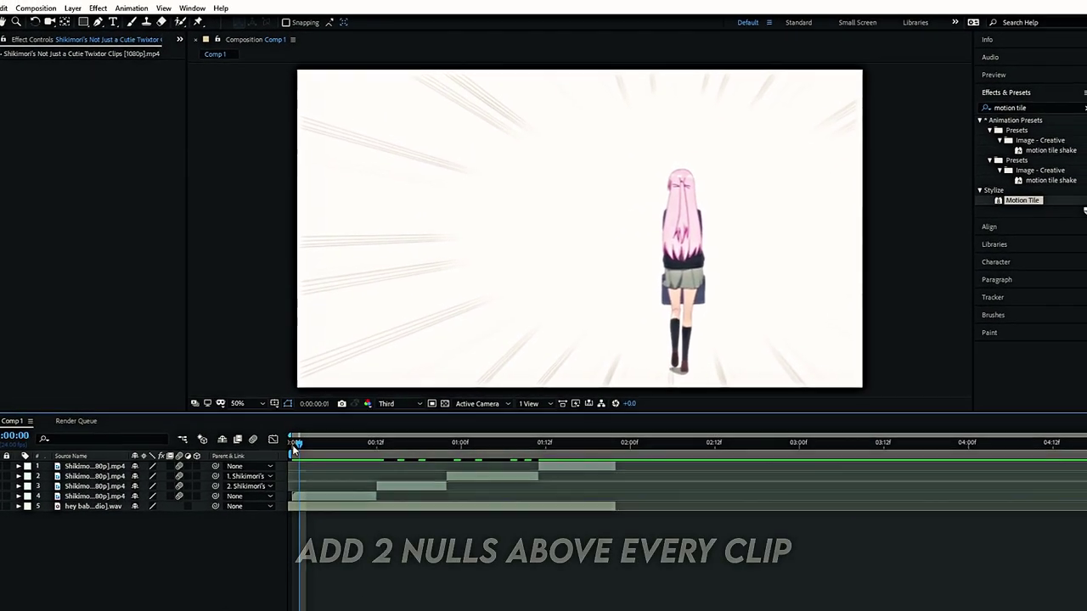
pyautogui.rightClick(294, 495)
pyautogui.moveTo(425, 365)
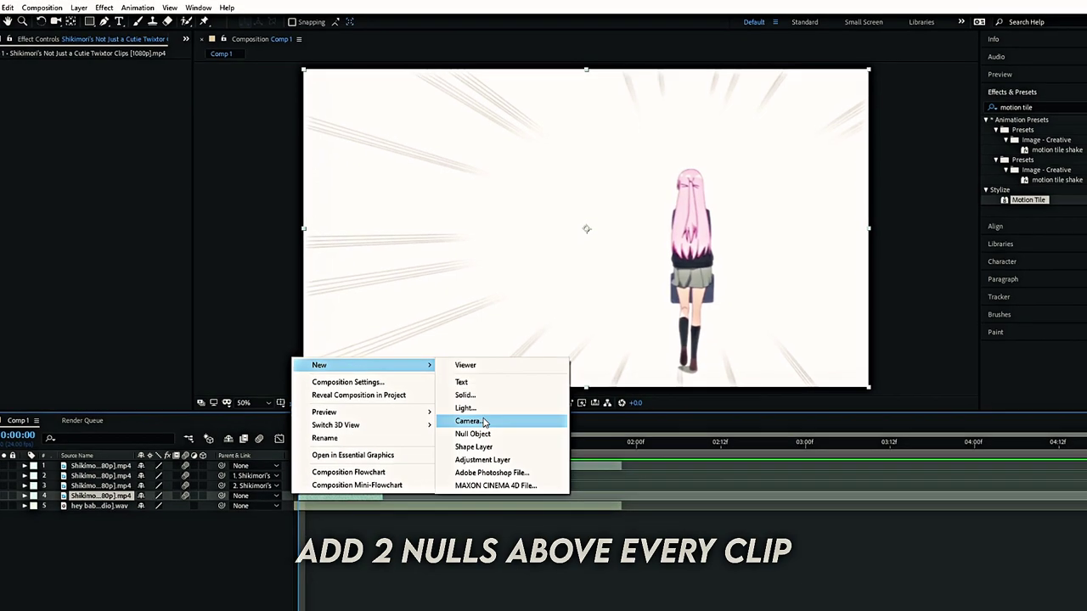
pyautogui.click(473, 434)
pyautogui.click(380, 444)
pyautogui.hotkey('ctrl', 'shift', 'd')
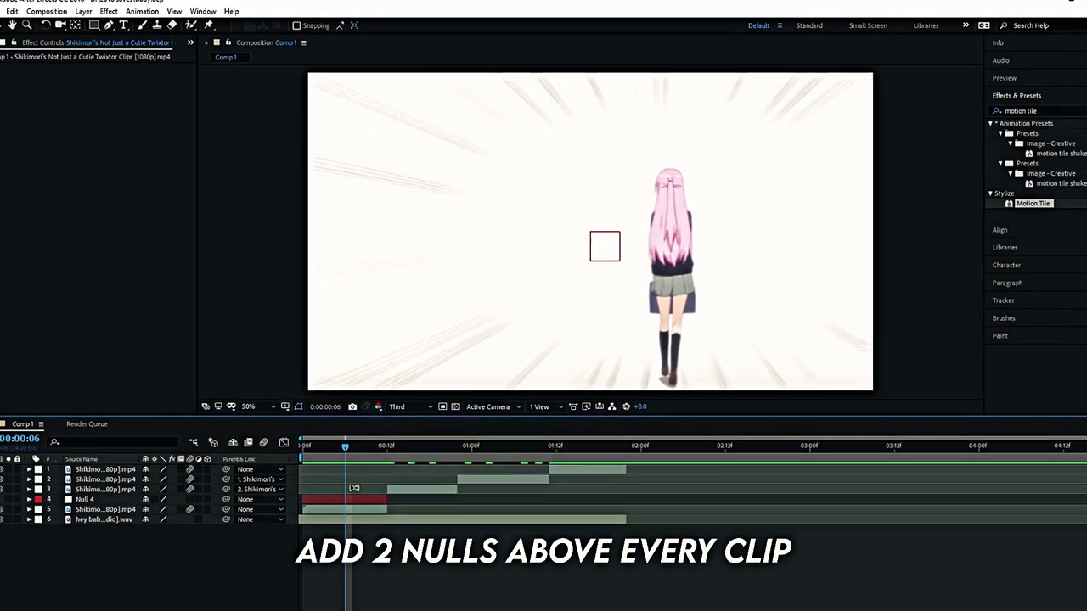
pyautogui.hotkey('ctrl', 'd')
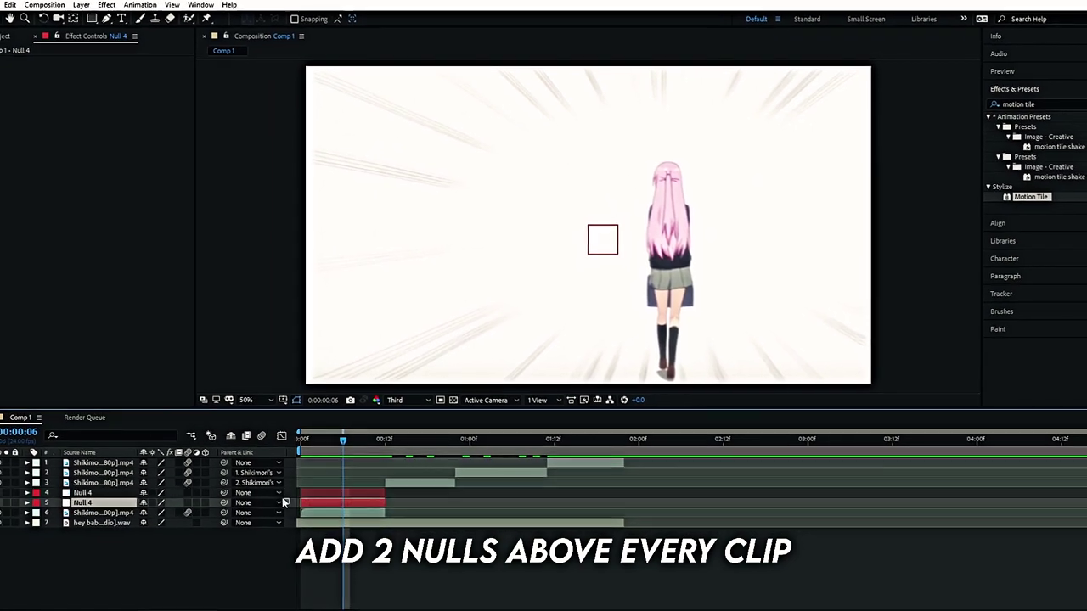
# Step: Copy the null pair and move the copies above the next Shikimori clips
pyautogui.moveTo(368, 479); pyautogui.dragTo(445, 486)
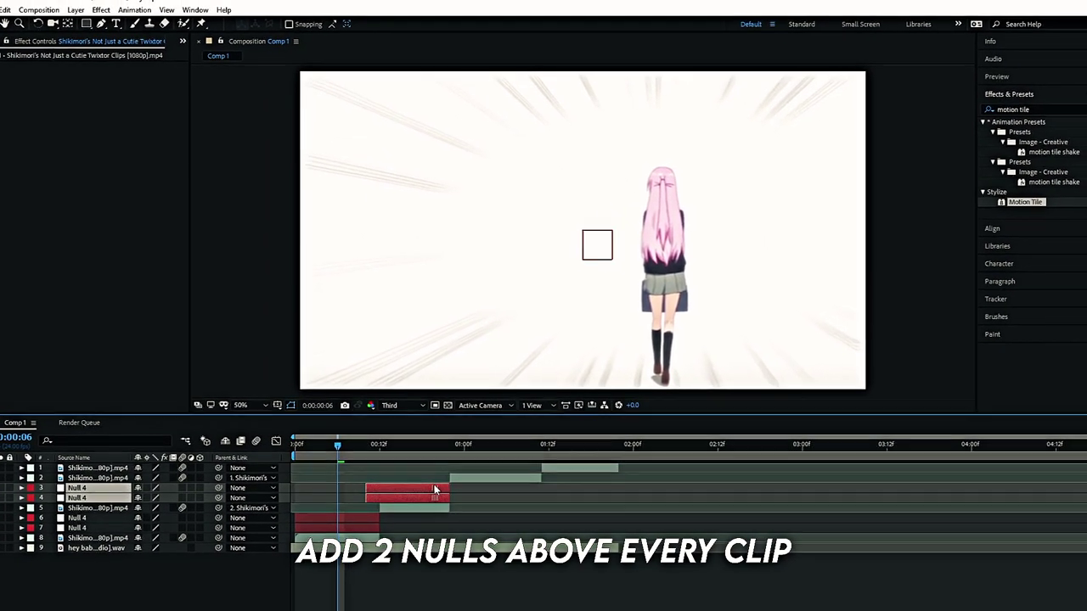
pyautogui.hotkey('ctrl', 'd')
pyautogui.hotkey('ctrl', ']')
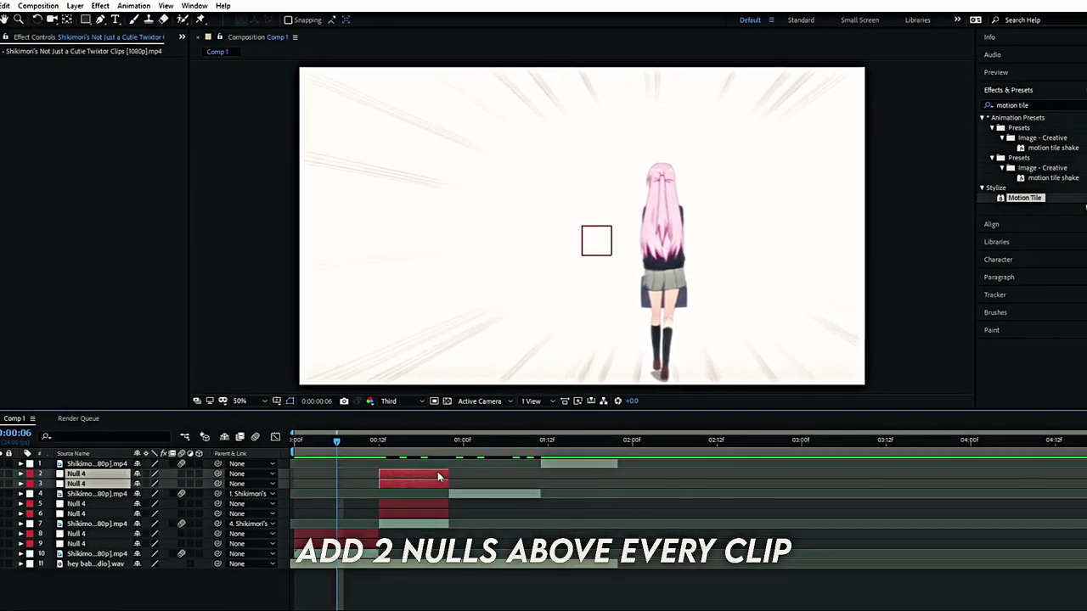
pyautogui.click(545, 460)
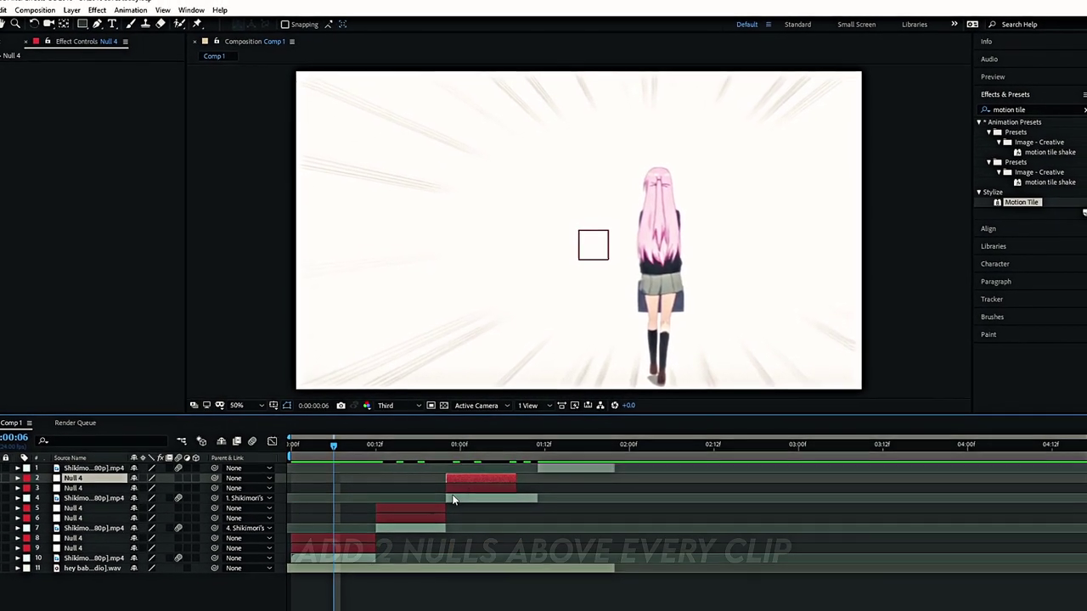
pyautogui.keyDown('shift'); pyautogui.click(454, 489); pyautogui.keyUp('shift')
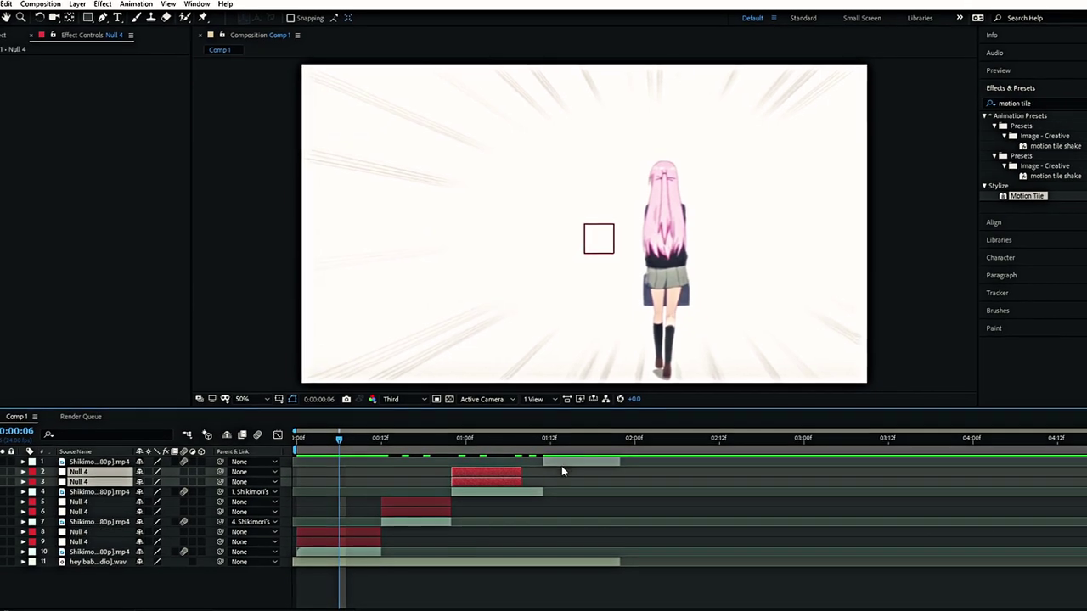
pyautogui.hotkey('ctrl', 'v')
# Step: Align the newest null pair with the clip at 01:12f and extend the middle pair to 01:12f
pyautogui.moveTo(535, 462); pyautogui.dragTo(618, 460)
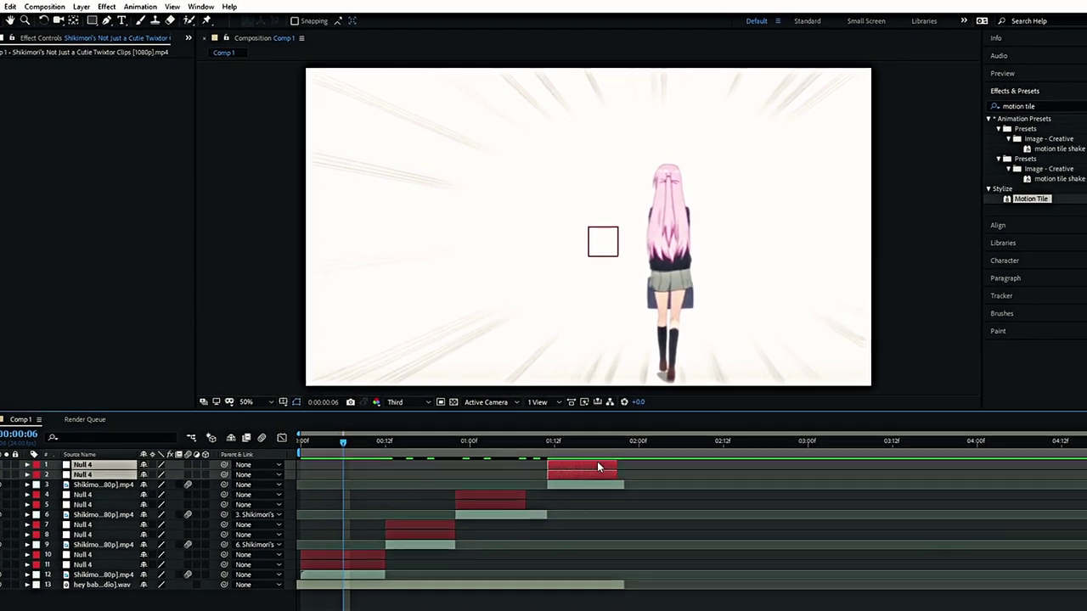
pyautogui.click(501, 498)
pyautogui.keyDown('shift'); pyautogui.click(501, 507); pyautogui.keyUp('shift')
pyautogui.moveTo(515, 501); pyautogui.dragTo(536, 496)
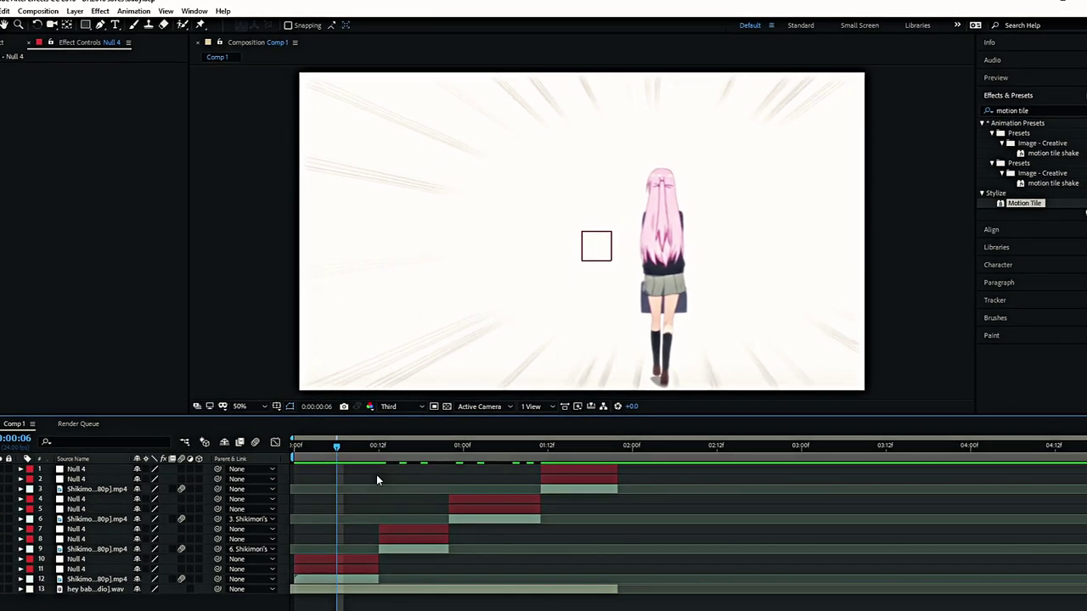
# Step: Parent the bottom Shikimori clip to the null directly above it with the pick-whip
pyautogui.click(313, 565)
pyautogui.click(269, 582)
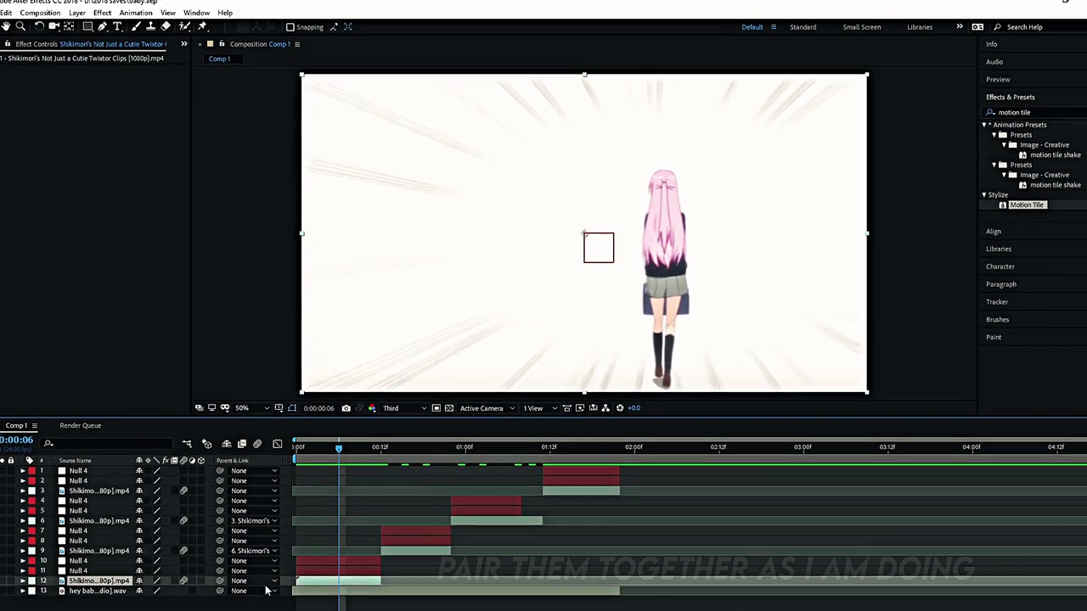
pyautogui.moveTo(222, 577)
pyautogui.mouseDown()
pyautogui.moveTo(209, 569)
pyautogui.moveTo(205, 523)
pyautogui.moveTo(213, 527)
pyautogui.mouseUp()
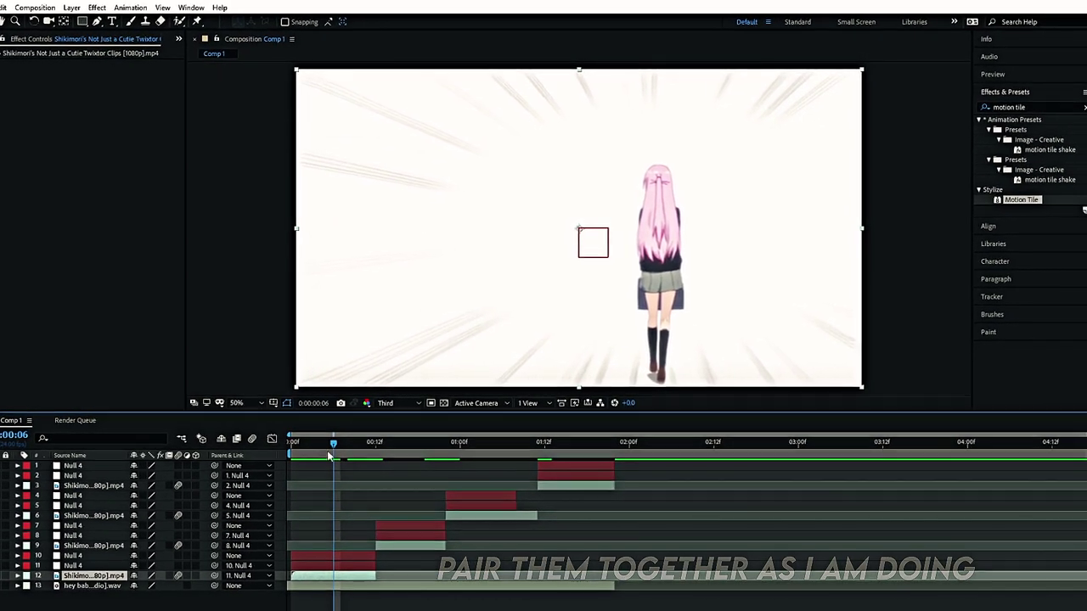
# Step: Keyframe layer 11's Scale at 650% on frame 0 and 100% on frame 8
pyautogui.press('Home')
pyautogui.click(73, 565)
pyautogui.press('s')
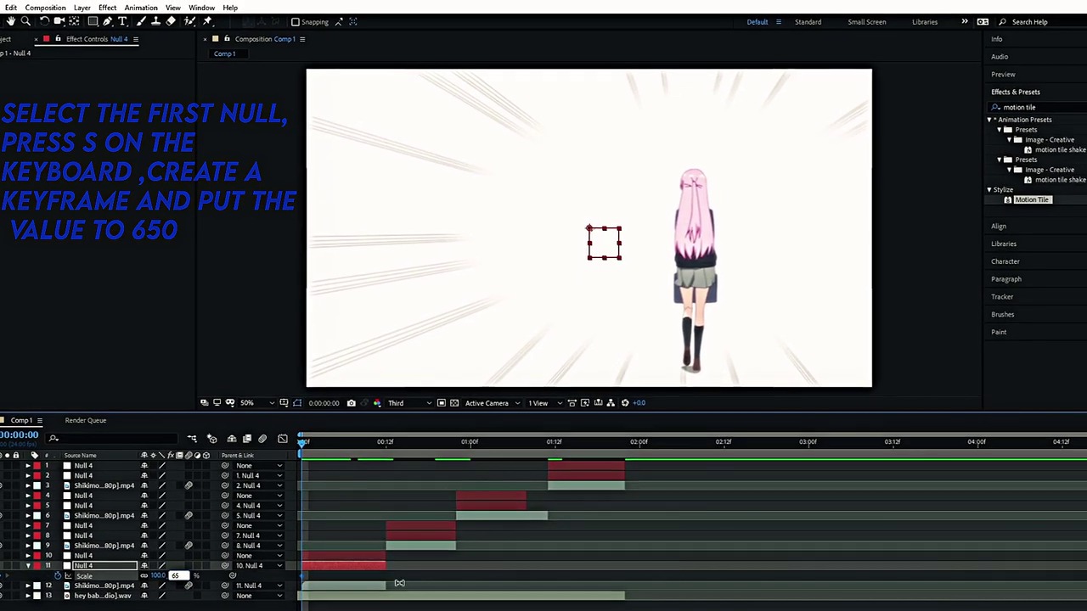
pyautogui.write('0')
pyautogui.press('Return')
pyautogui.press('pagedown')
pyautogui.moveTo(340, 453); pyautogui.dragTo(360, 453)
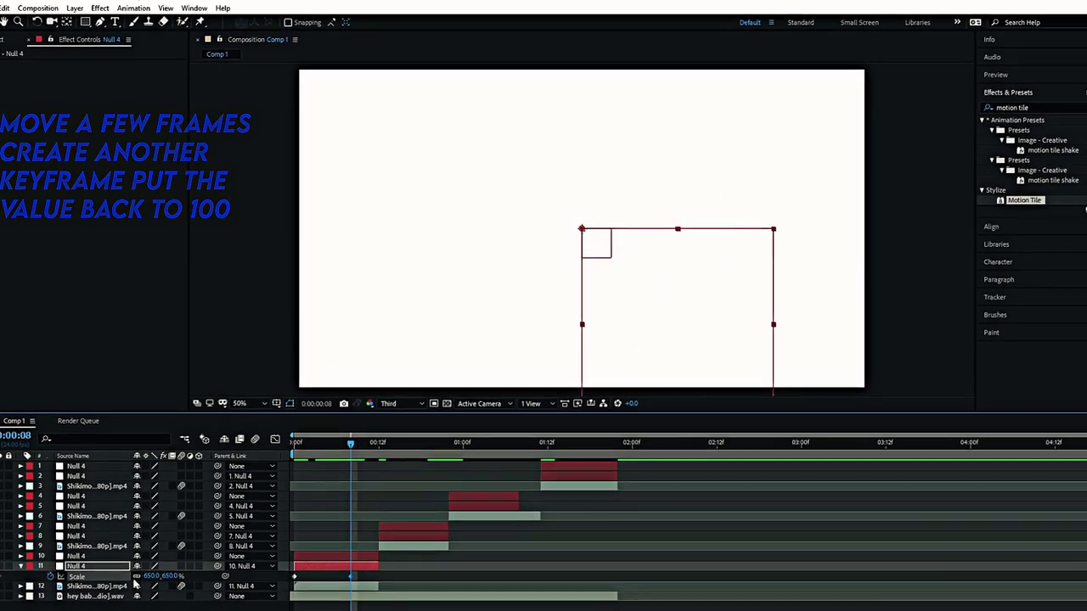
pyautogui.click(154, 577)
pyautogui.write('100')
pyautogui.press('Return')
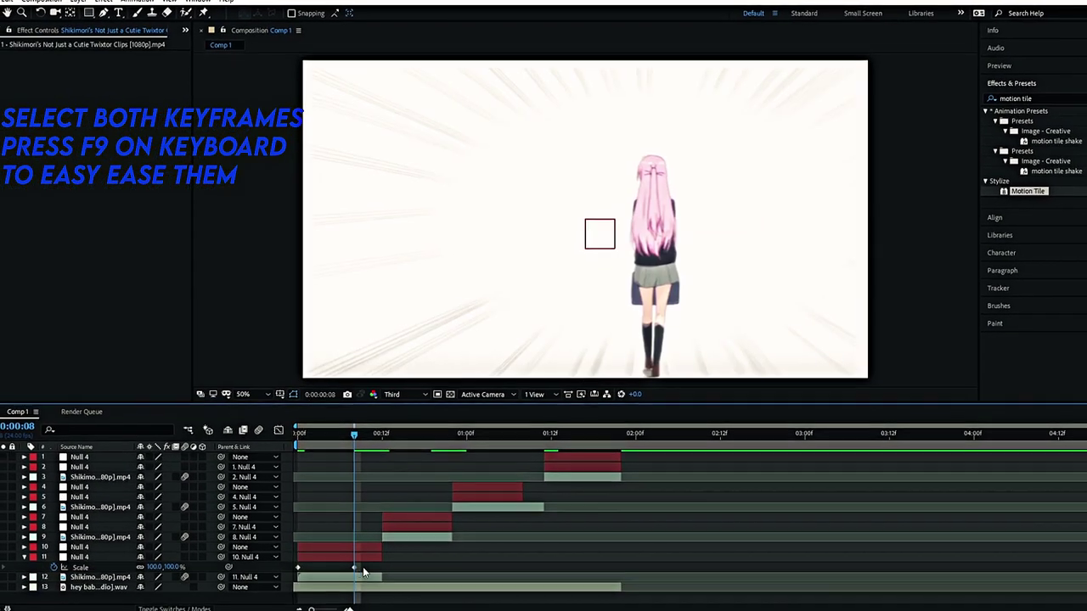
# Step: Easy-ease both Scale keyframes and steepen the curve's initial drop in the Graph Editor
pyautogui.moveTo(362, 573); pyautogui.dragTo(292, 562)
pyautogui.press('F9')
pyautogui.click(278, 430)
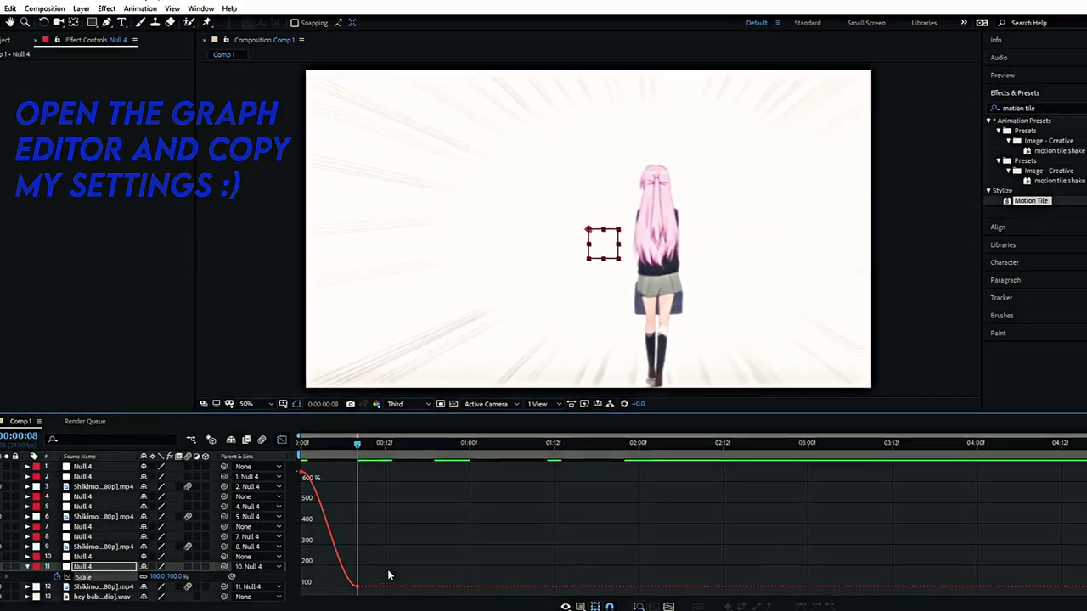
pyautogui.moveTo(388, 576); pyautogui.dragTo(299, 462)
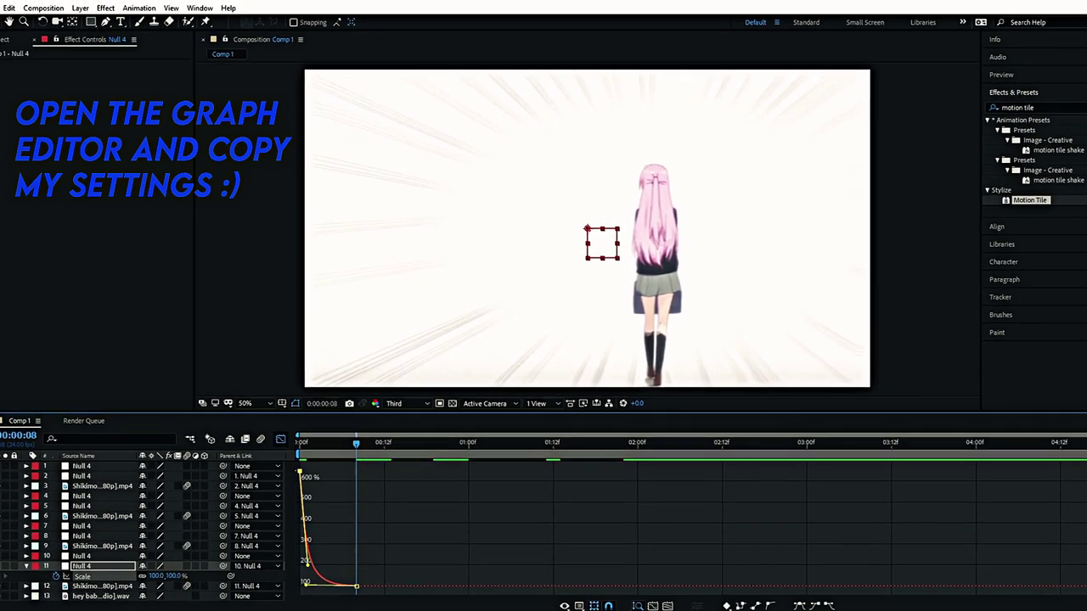
pyautogui.scroll(3, 357, 595)
pyautogui.moveTo(331, 576); pyautogui.dragTo(302, 567)
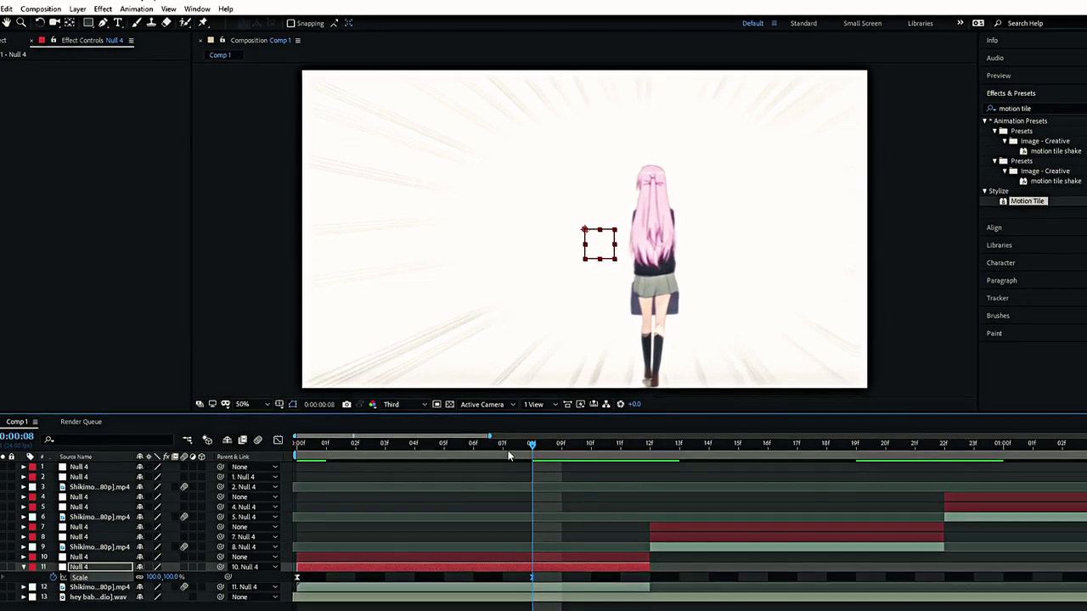
# Step: Keyframe layer 10's Scale at -25% on frame 12
pyautogui.press('Home')
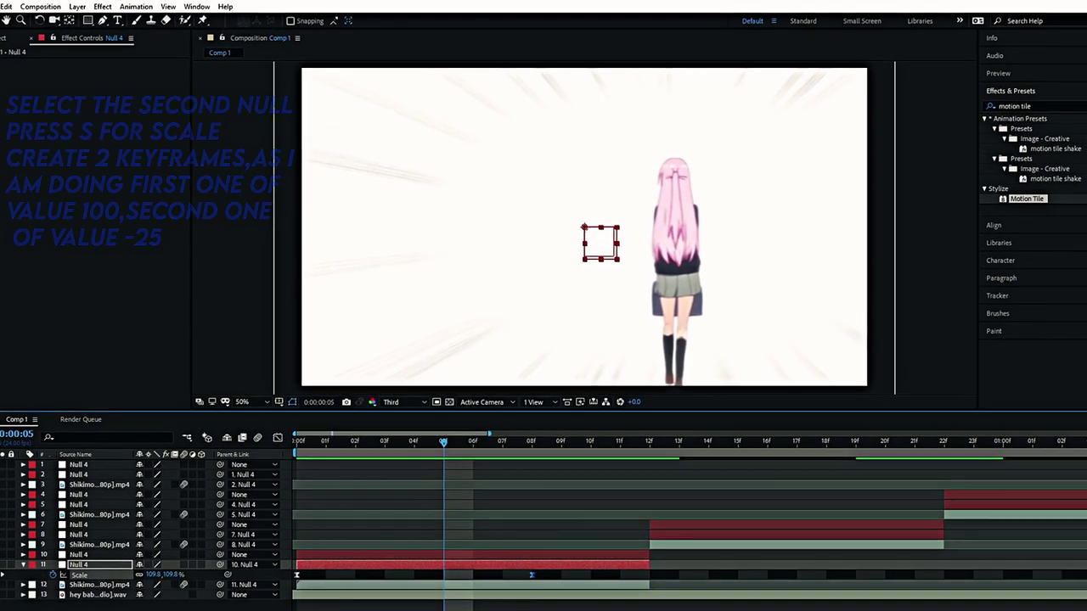
pyautogui.scroll(-3, 390, 475)
pyautogui.hotkey('ctrl', 'Up')
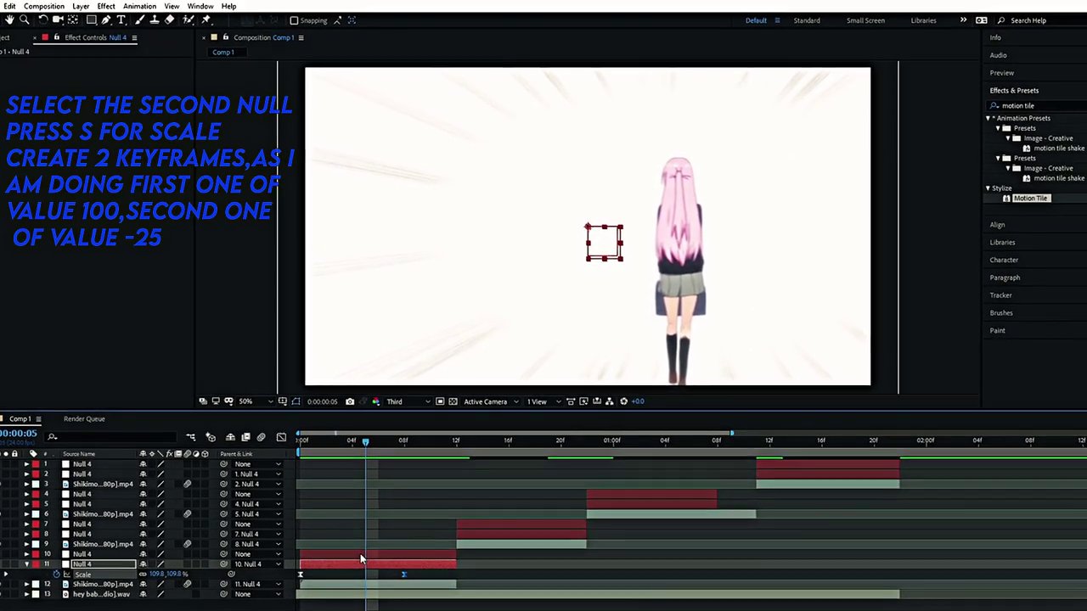
pyautogui.press('s')
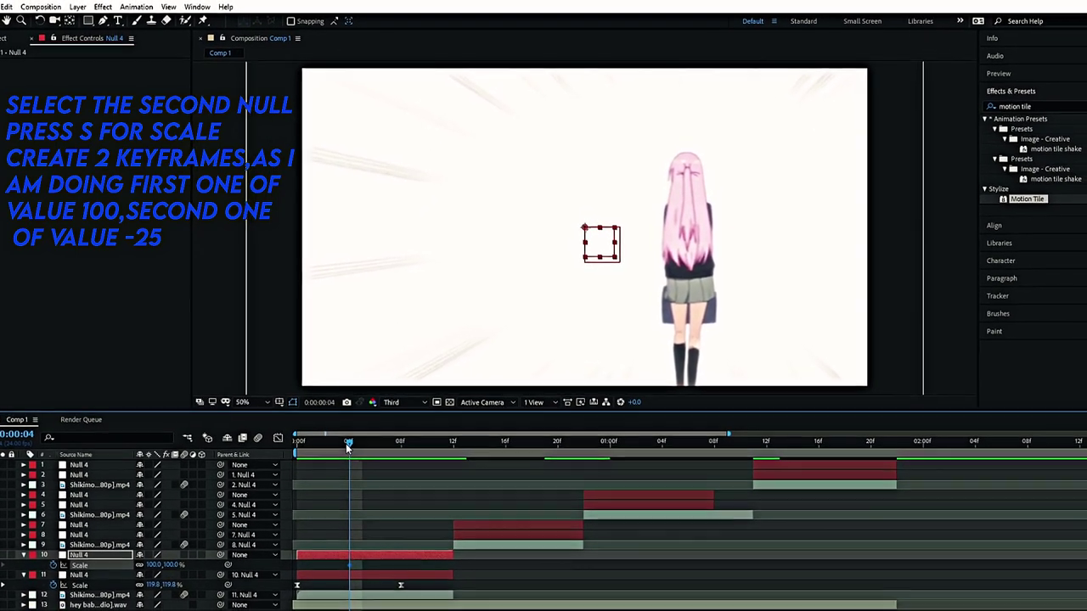
pyautogui.moveTo(348, 445); pyautogui.dragTo(456, 445)
pyautogui.click(22, 567)
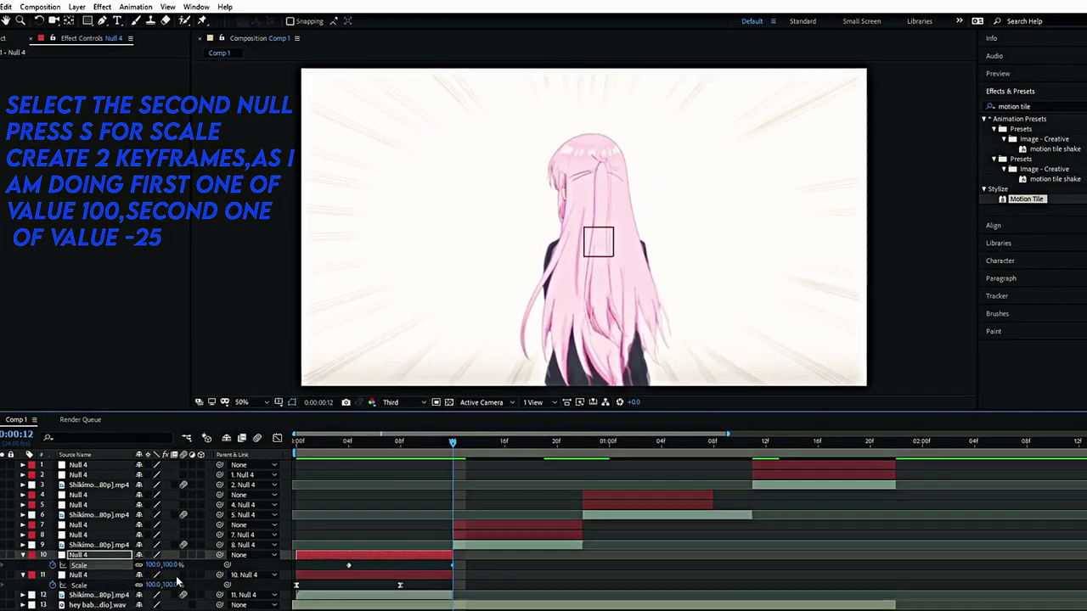
pyautogui.write('-25')
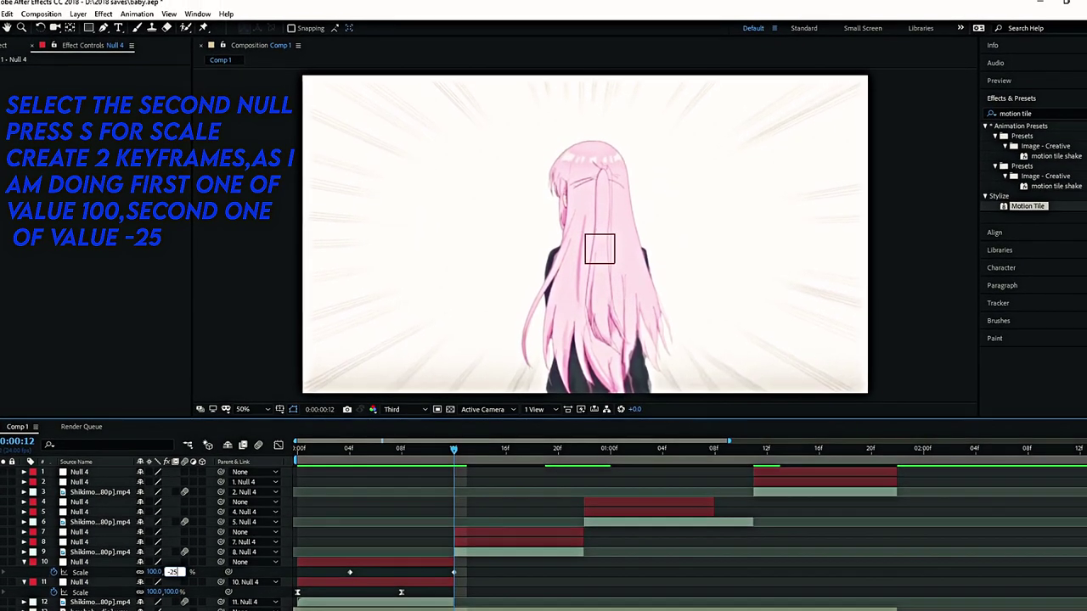
pyautogui.press('Return')
# Step: Easy-ease the Scale keyframes and reshape the handles so the curve stays flat, then plunges
pyautogui.press('F9')
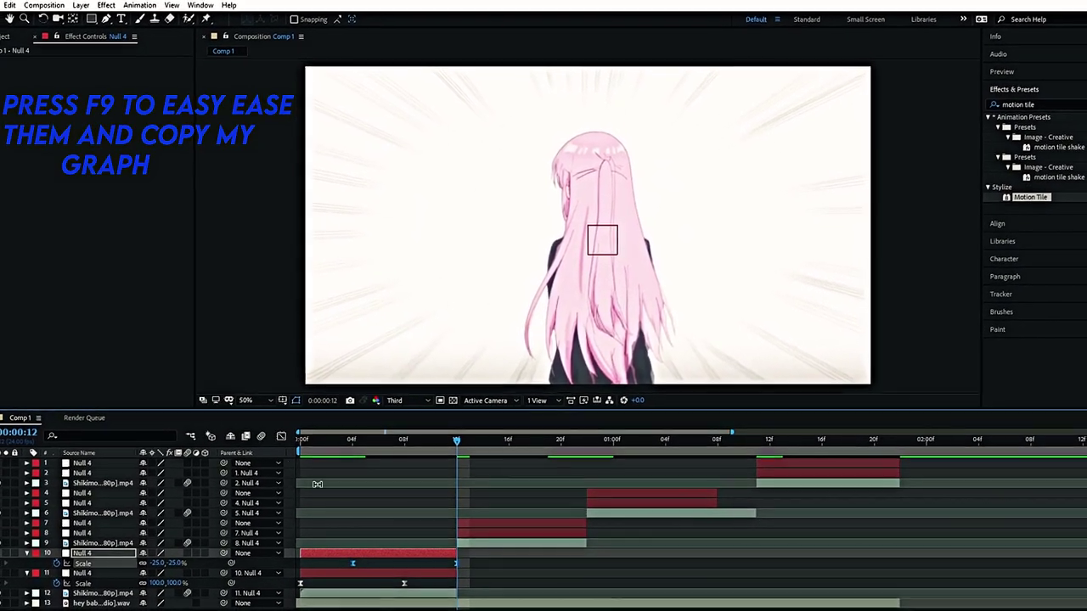
pyautogui.hotkey('shift', 'F3')
pyautogui.moveTo(468, 560)
pyautogui.mouseDown()
pyautogui.moveTo(340, 462)
pyautogui.moveTo(389, 473)
pyautogui.mouseUp()
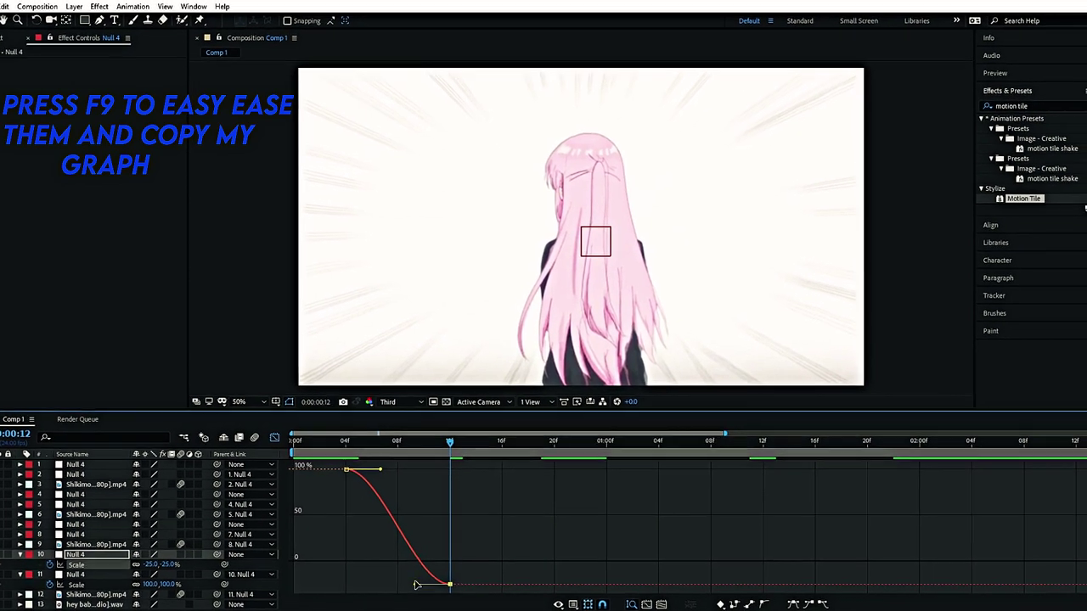
pyautogui.moveTo(437, 585); pyautogui.dragTo(471, 490)
pyautogui.moveTo(382, 473); pyautogui.dragTo(402, 474)
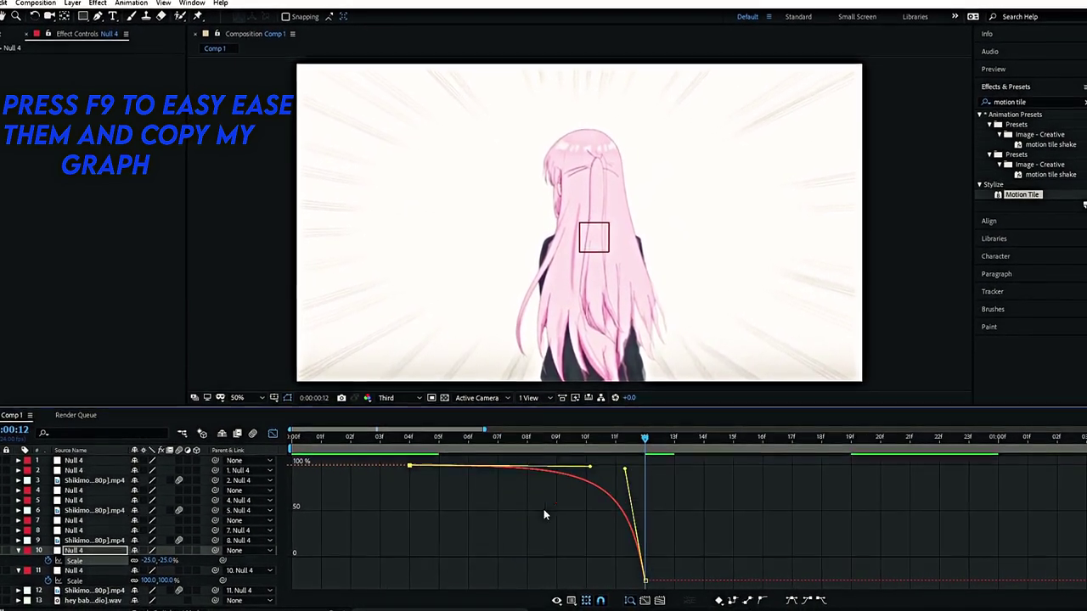
pyautogui.moveTo(624, 470); pyautogui.dragTo(640, 470)
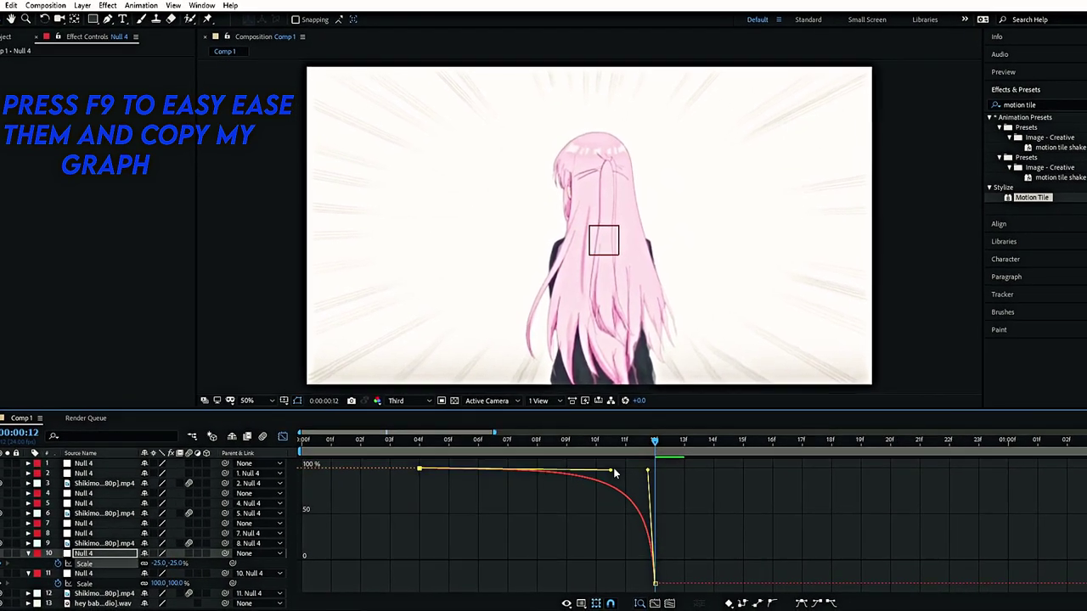
# Step: Apply Motion Tile to the layer 12 clip with Output Width and Output Height of 400
pyautogui.press('pageup')
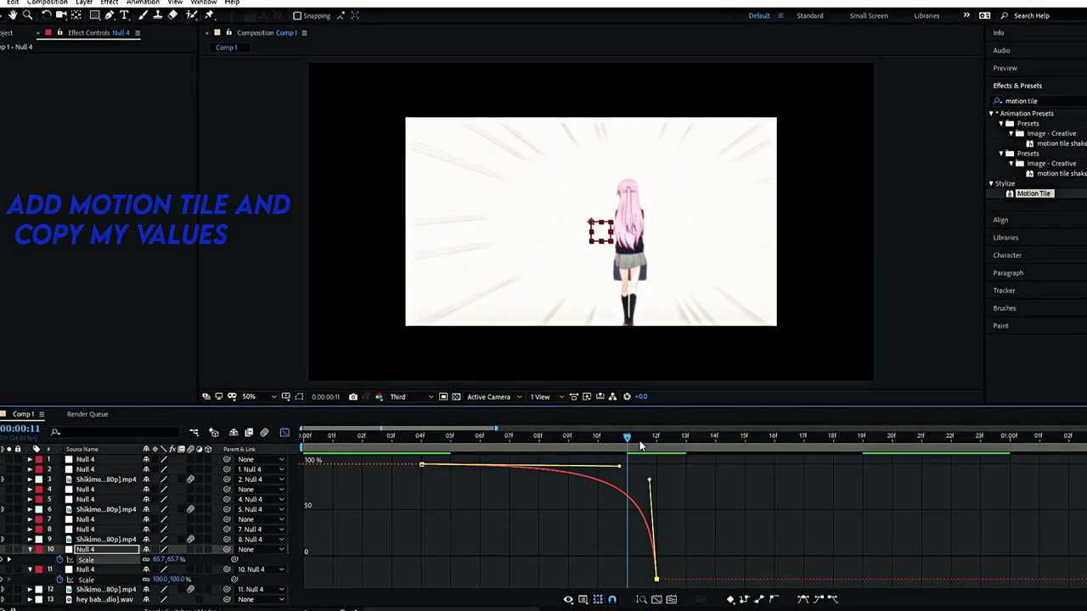
pyautogui.hotkey('shift', 'F3')
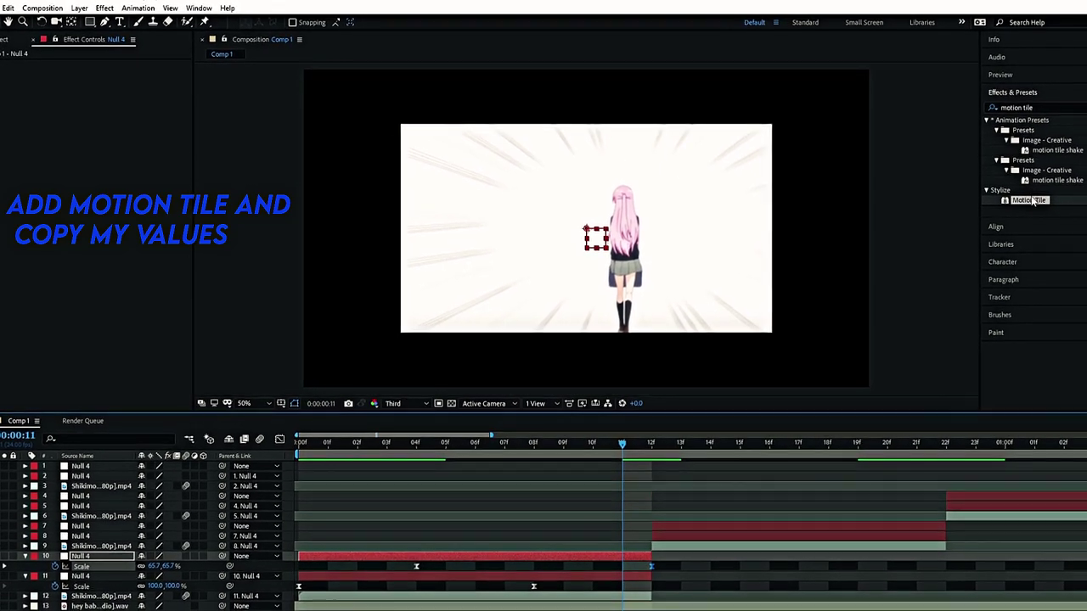
pyautogui.moveTo(1029, 202); pyautogui.dragTo(585, 599)
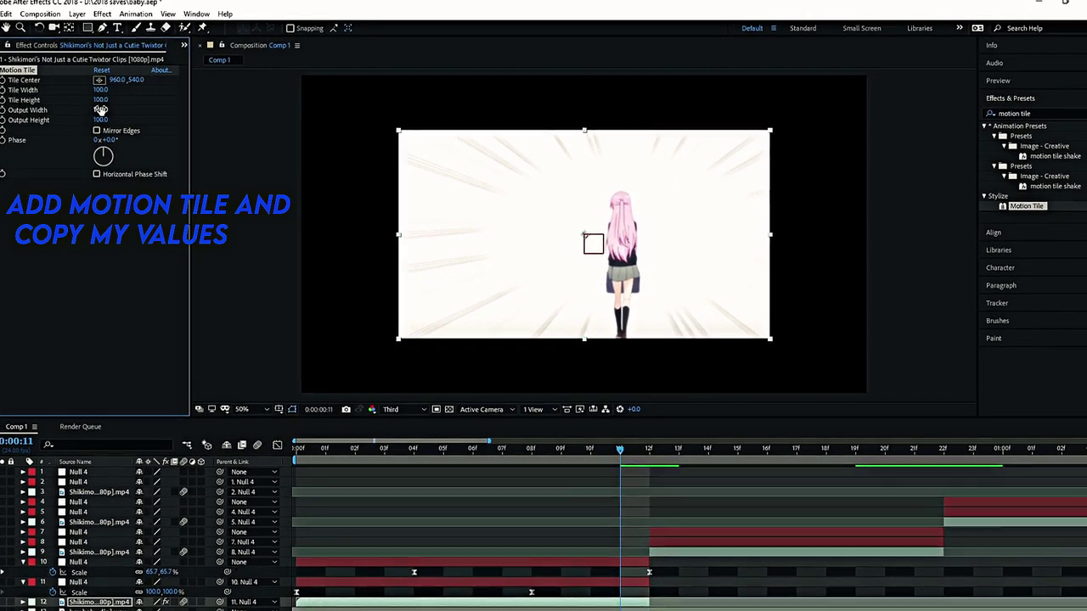
pyautogui.click(104, 110)
pyautogui.write('400')
pyautogui.press('Tab')
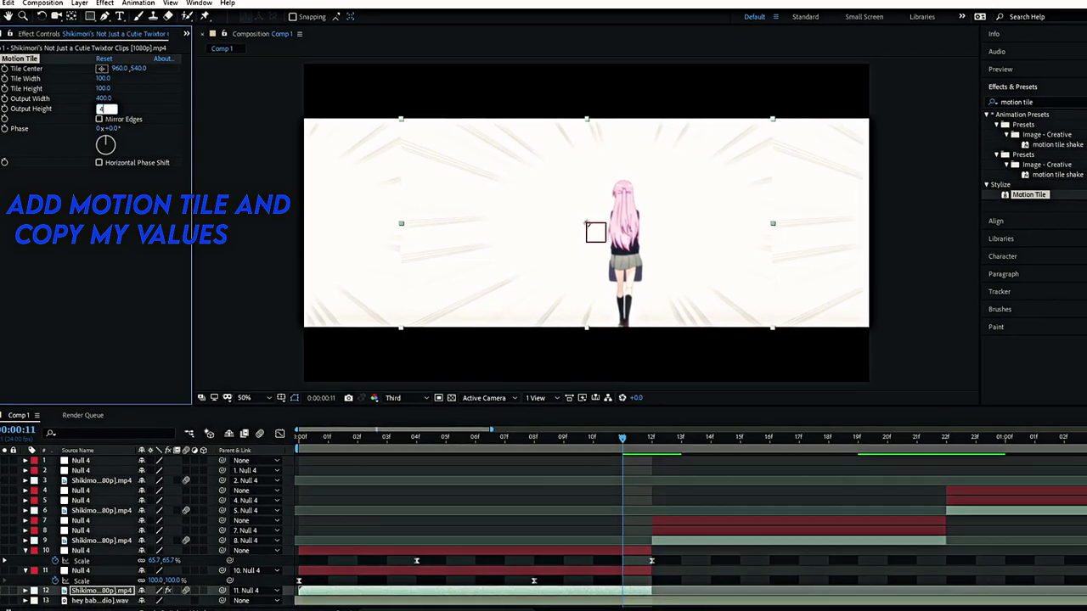
pyautogui.write('400')
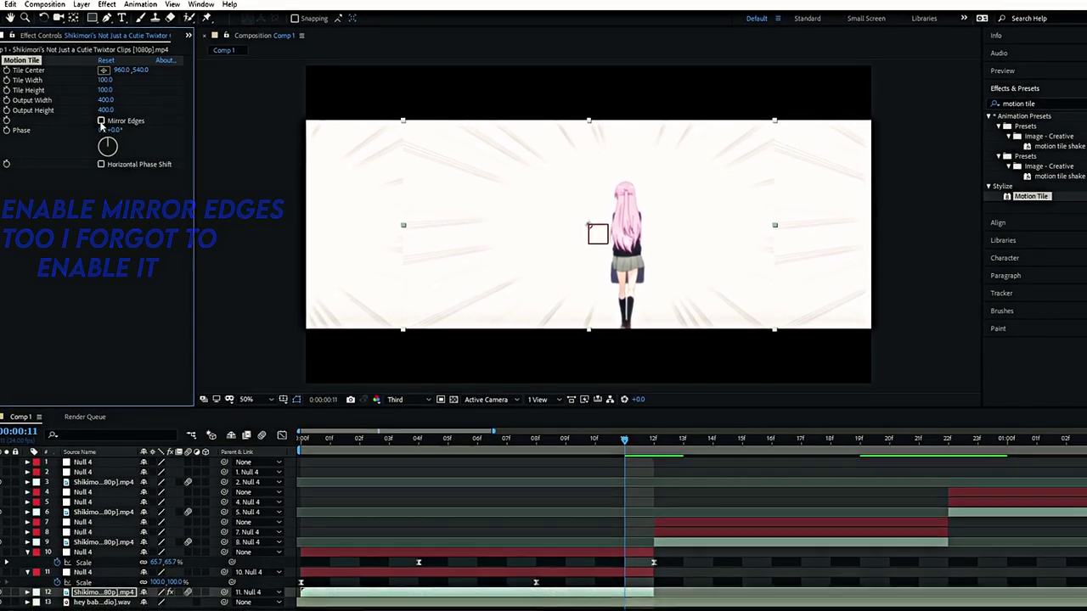
pyautogui.press('Return')
pyautogui.moveTo(622, 452); pyautogui.dragTo(641, 449)
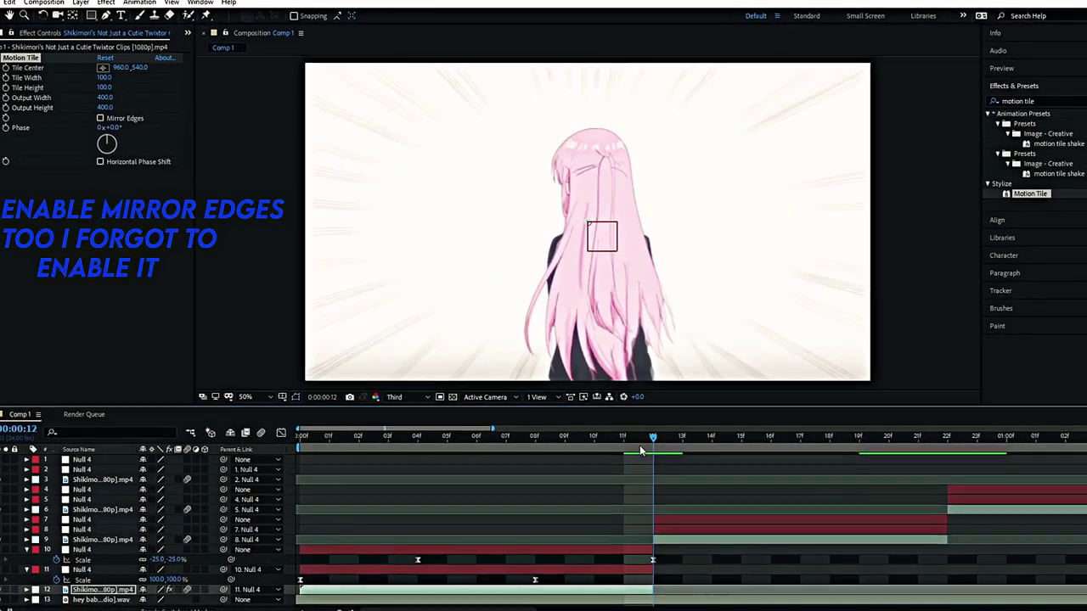
pyautogui.click(663, 532)
# Step: Keyframe layer 8's Scale at 650% on frame 12 and 100% on frame 18
pyautogui.press('s')
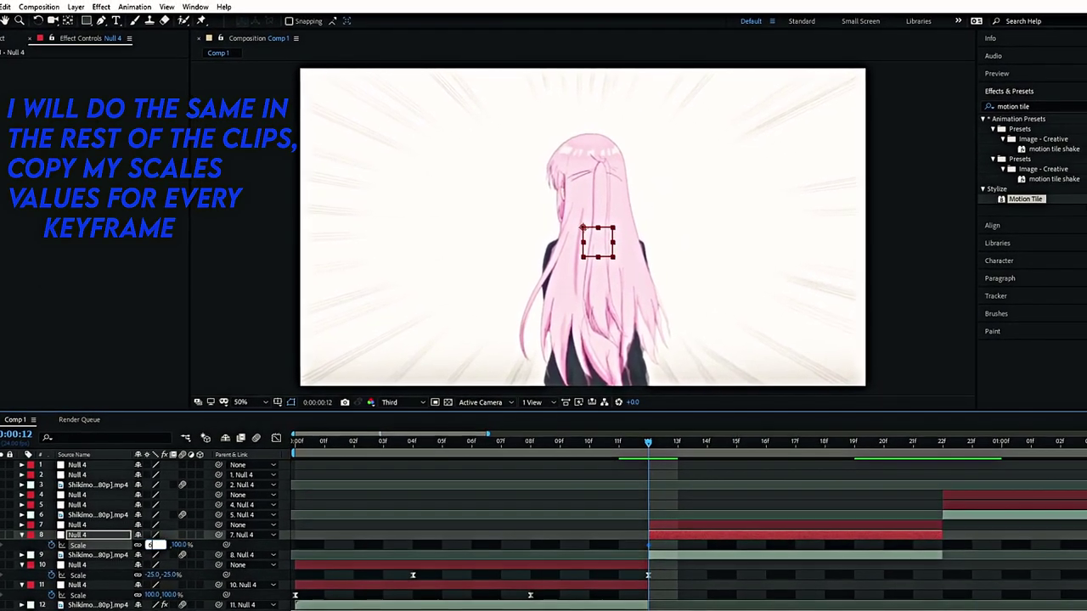
pyautogui.press('Return')
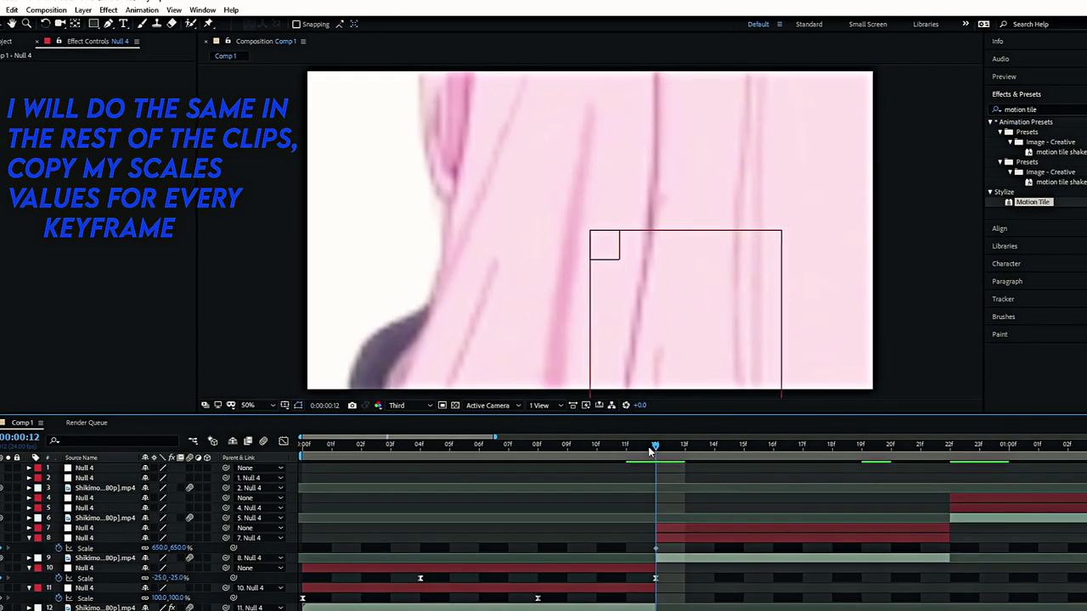
pyautogui.moveTo(647, 459); pyautogui.dragTo(823, 476)
pyautogui.click(806, 536)
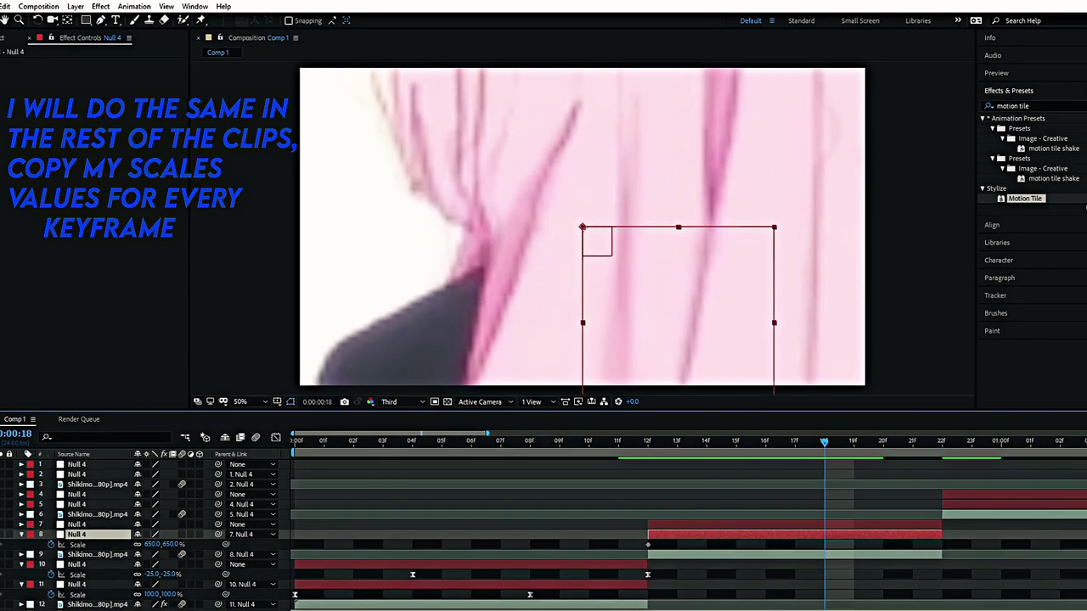
pyautogui.hotkey('ctrl', 'v')
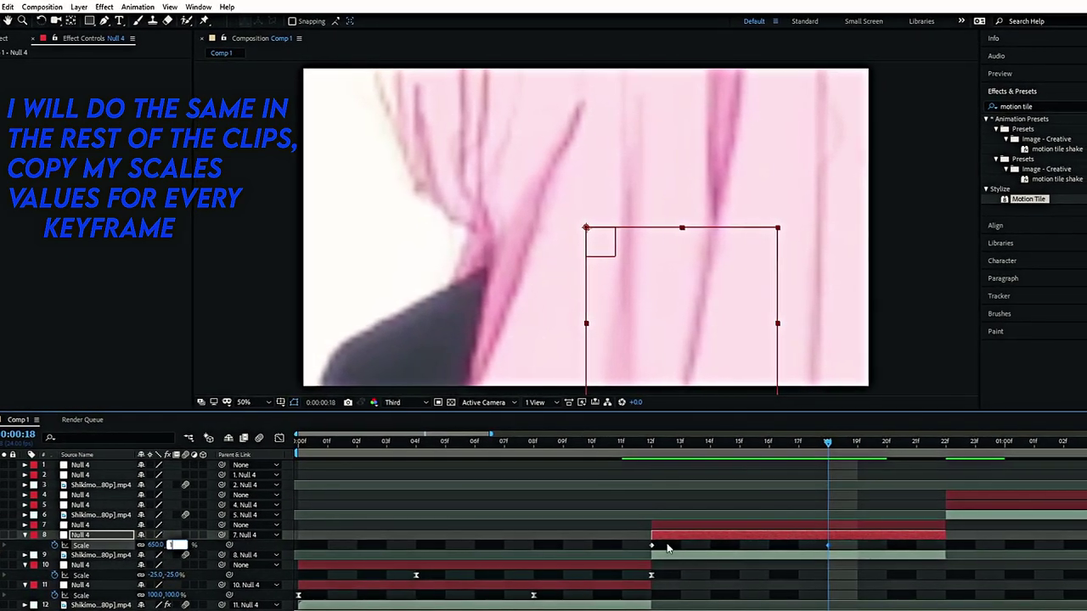
pyautogui.write('100')
pyautogui.press('Return')
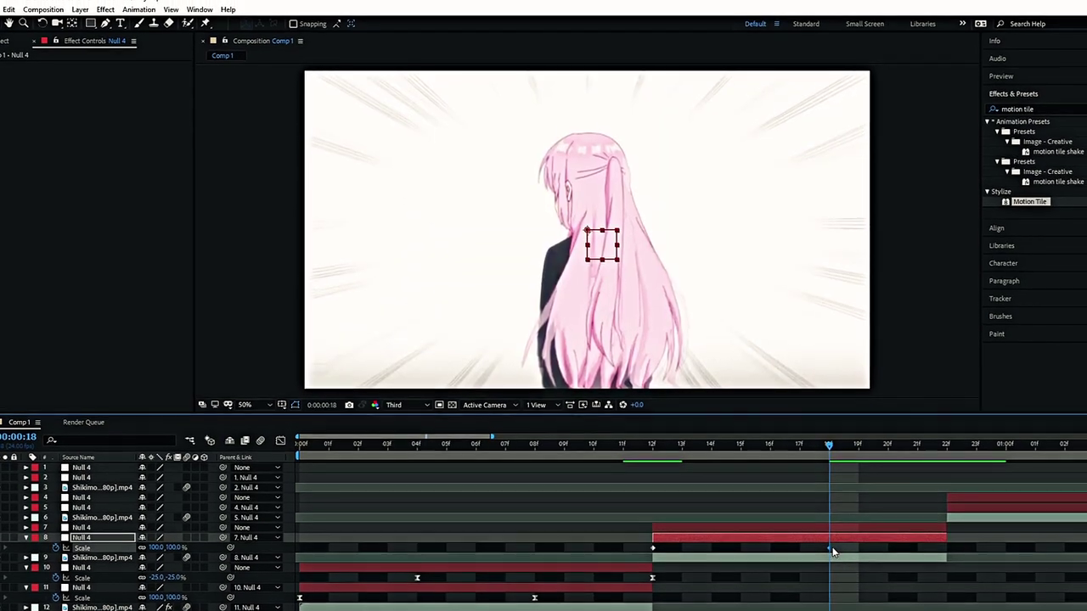
# Step: Stretch the 100% keyframe's ease handle leftward in the Graph Editor for a fast drop
pyautogui.moveTo(877, 546)
pyautogui.mouseDown()
pyautogui.moveTo(638, 560)
pyautogui.moveTo(655, 559)
pyautogui.mouseUp()
pyautogui.click(278, 437)
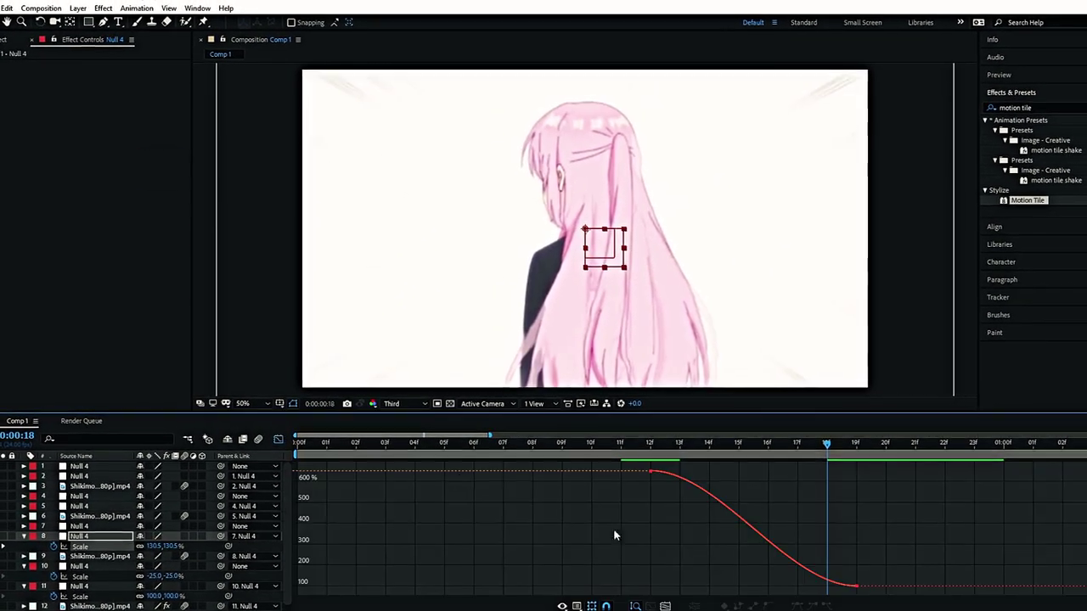
pyautogui.moveTo(811, 590); pyautogui.dragTo(645, 587)
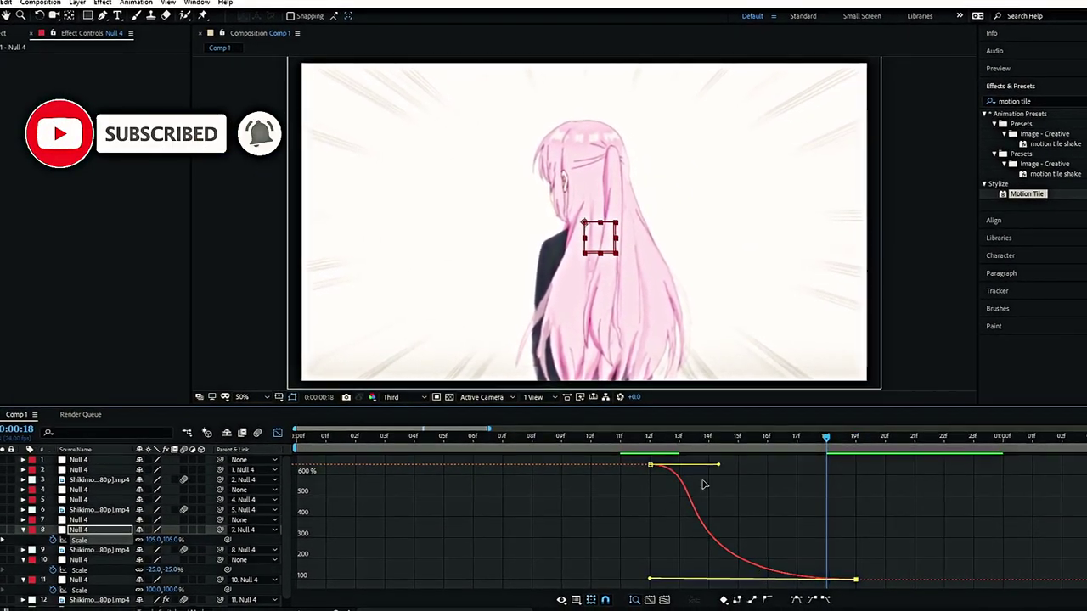
pyautogui.moveTo(649, 581); pyautogui.dragTo(668, 582)
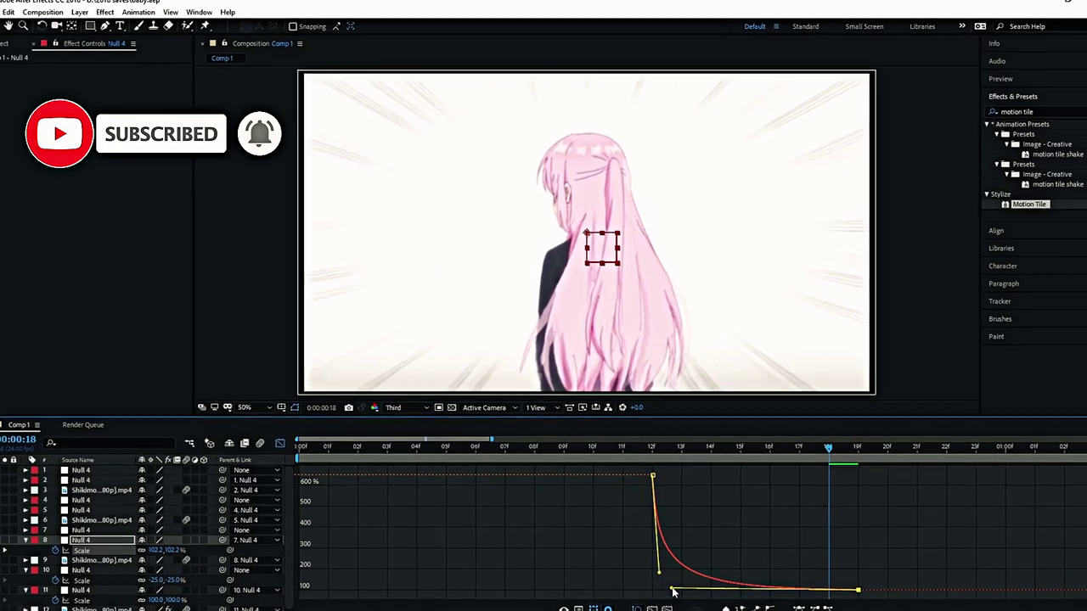
pyautogui.click(275, 435)
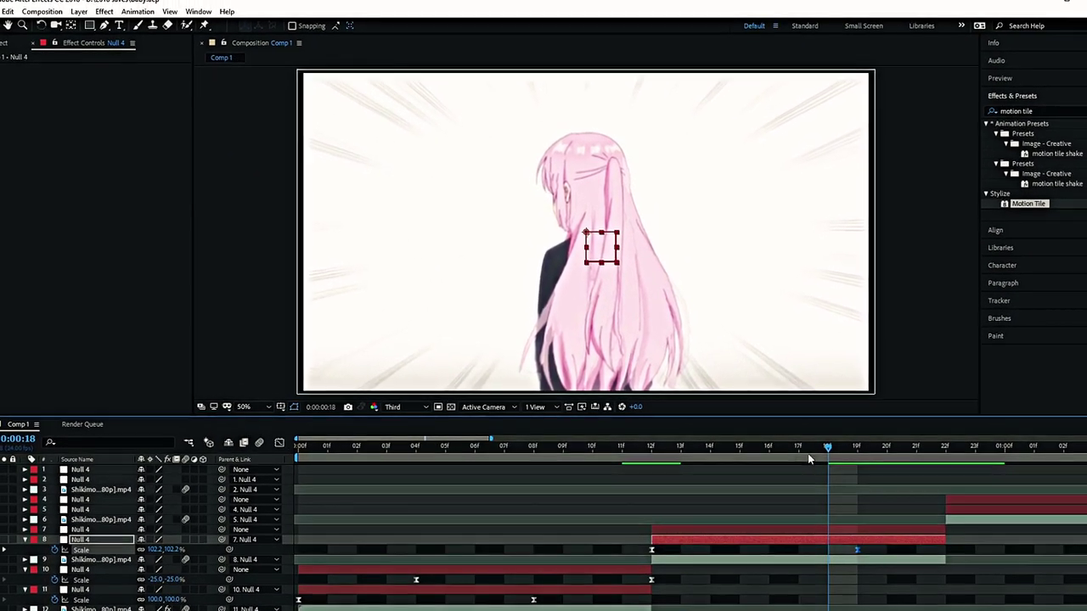
# Step: Refine the lower keyframe's ease handle and scrub through the zoom to preview it
pyautogui.moveTo(807, 454)
pyautogui.mouseDown()
pyautogui.moveTo(654, 471)
pyautogui.moveTo(809, 487)
pyautogui.mouseUp()
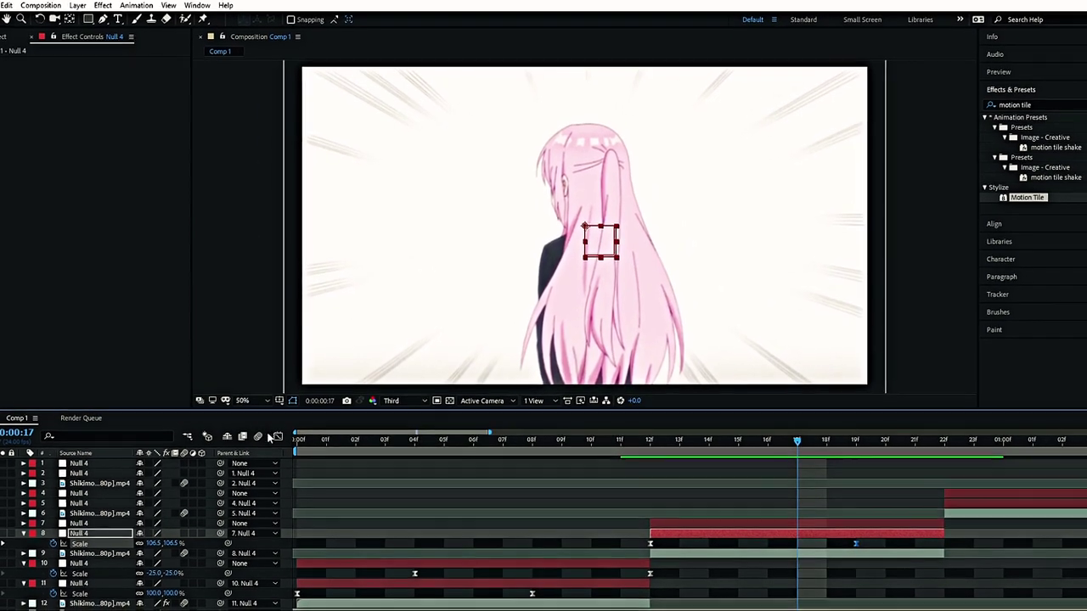
pyautogui.hotkey('shift', 'F3')
pyautogui.click(692, 518)
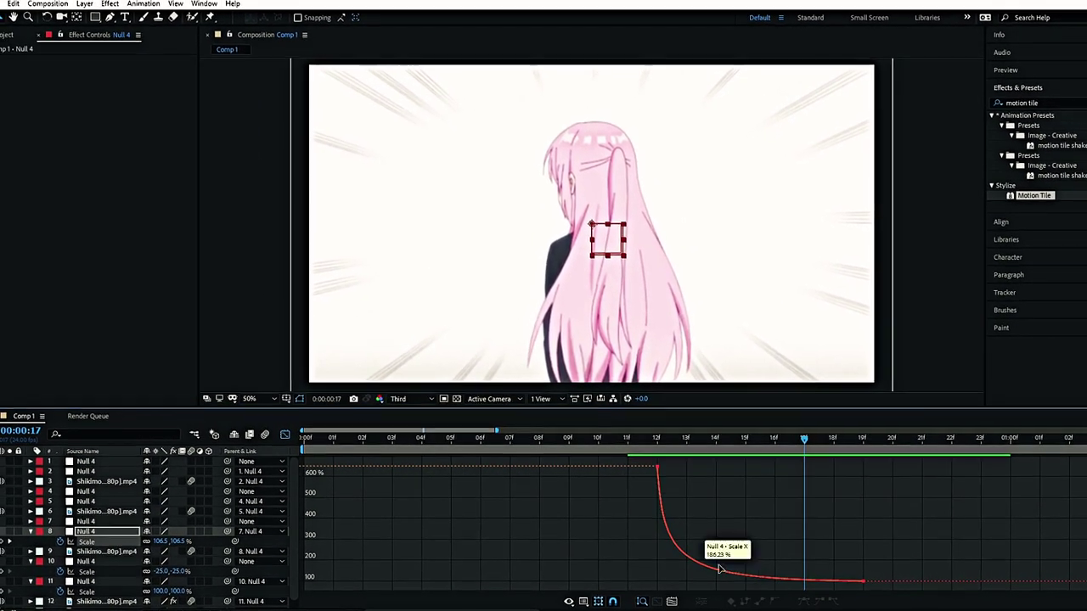
pyautogui.moveTo(674, 585); pyautogui.dragTo(664, 583)
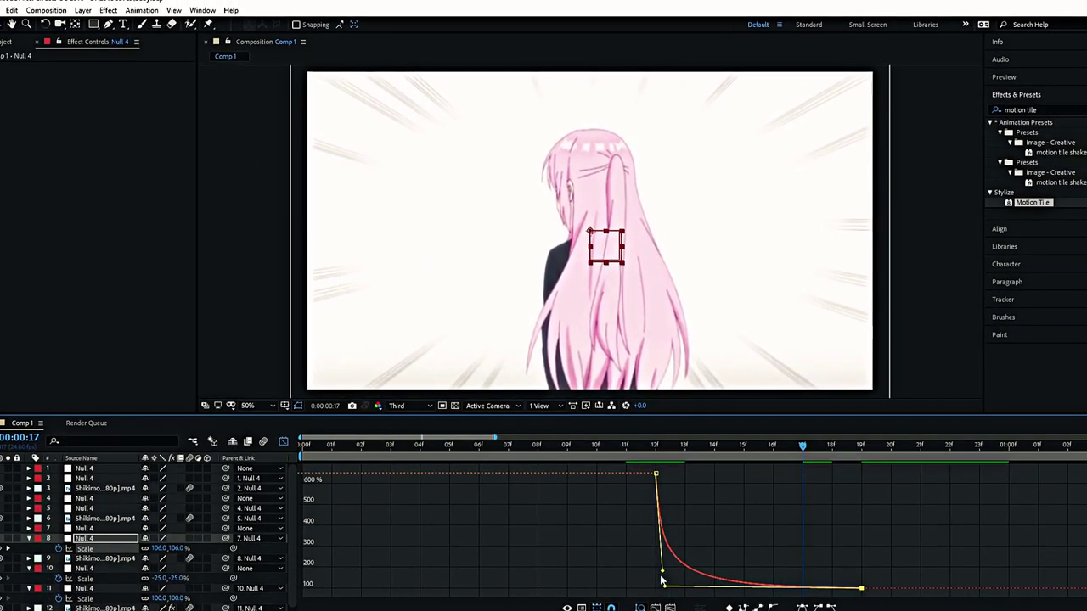
pyautogui.click(282, 438)
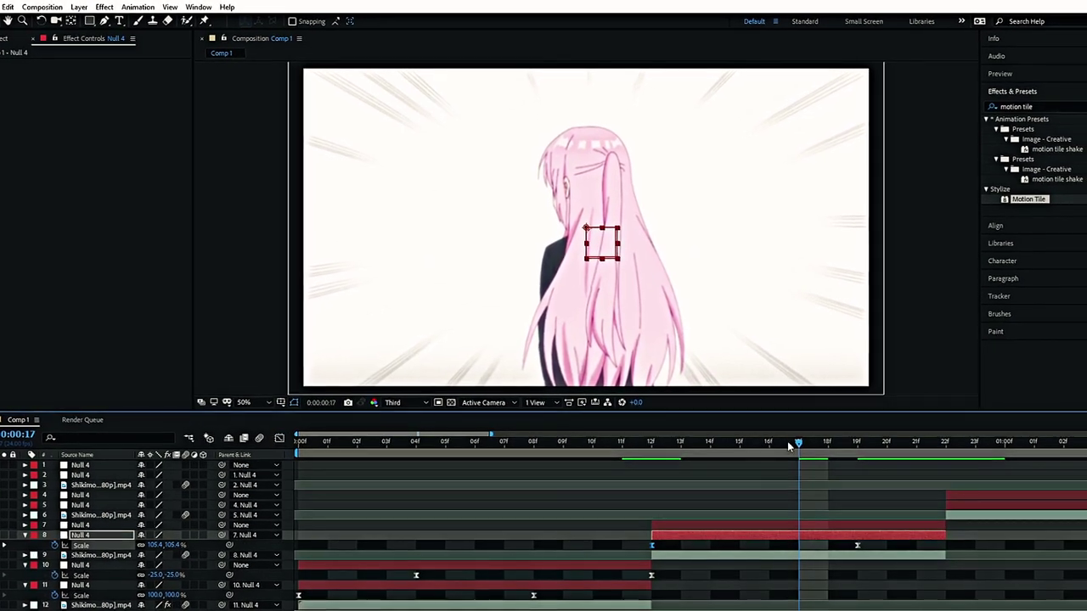
pyautogui.moveTo(801, 443)
pyautogui.mouseDown()
pyautogui.moveTo(749, 459)
pyautogui.moveTo(806, 457)
pyautogui.mouseUp()
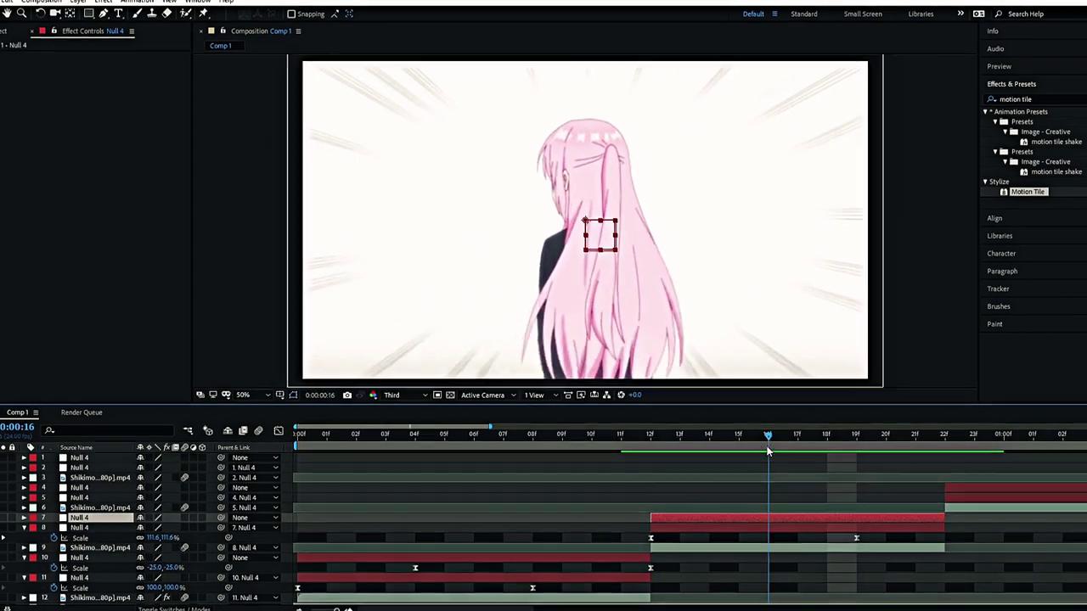
# Step: Keyframe layer 7's Scale at 100% on frame 15 and -25% on frame 22
pyautogui.moveTo(806, 463); pyautogui.dragTo(735, 459)
pyautogui.press('s')
pyautogui.click(46, 526)
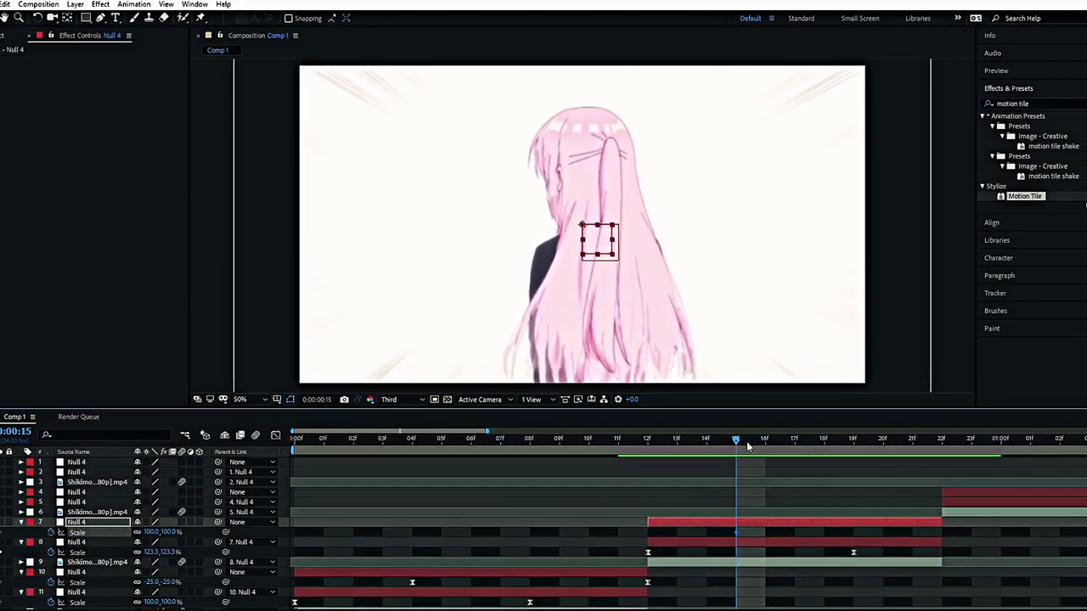
pyautogui.press('o')
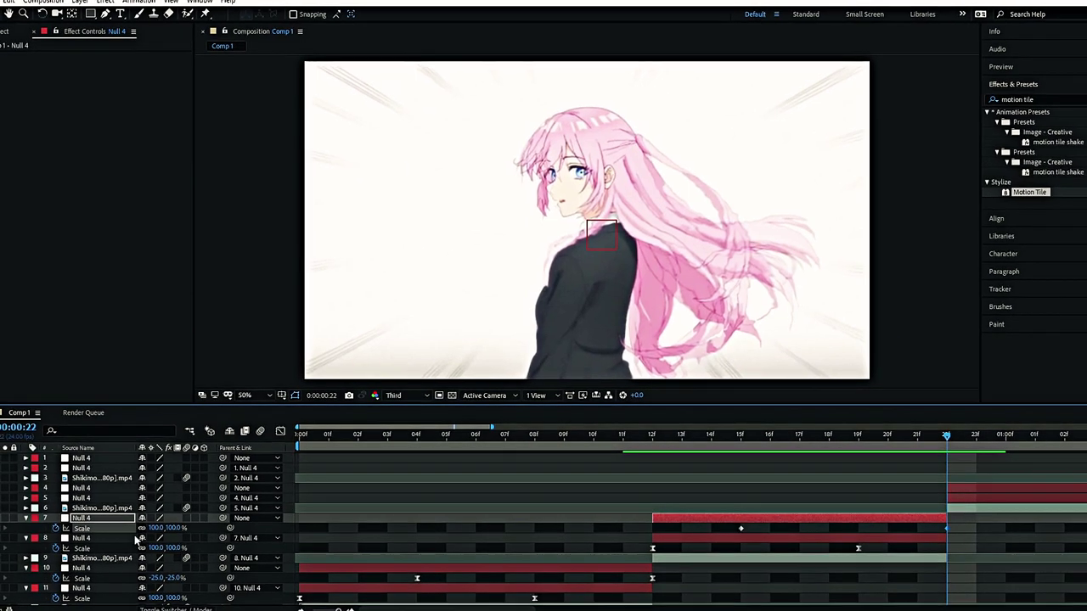
pyautogui.write('-25')
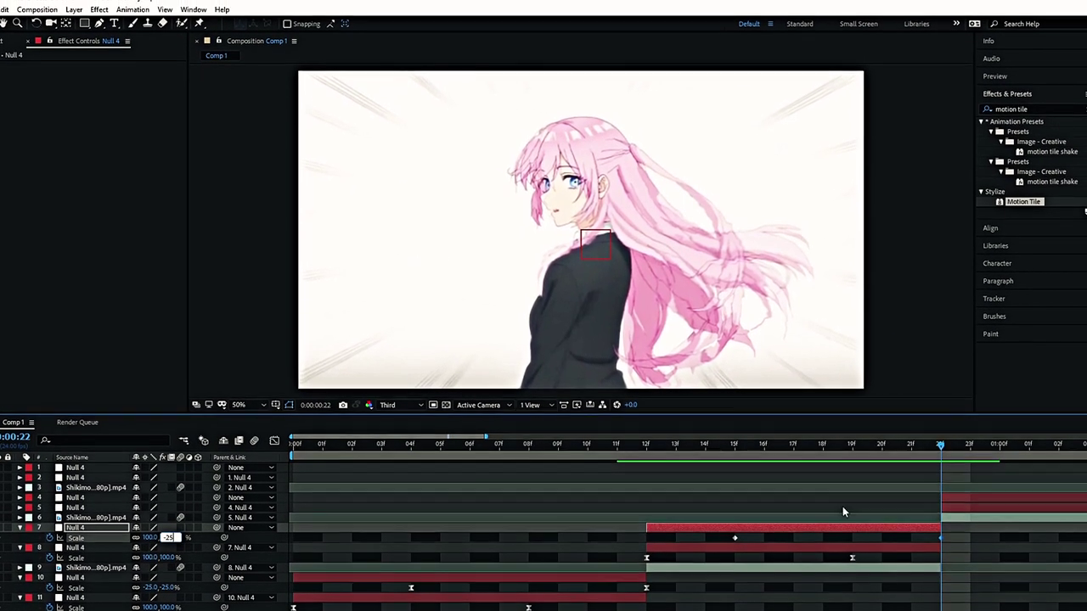
pyautogui.press('Return')
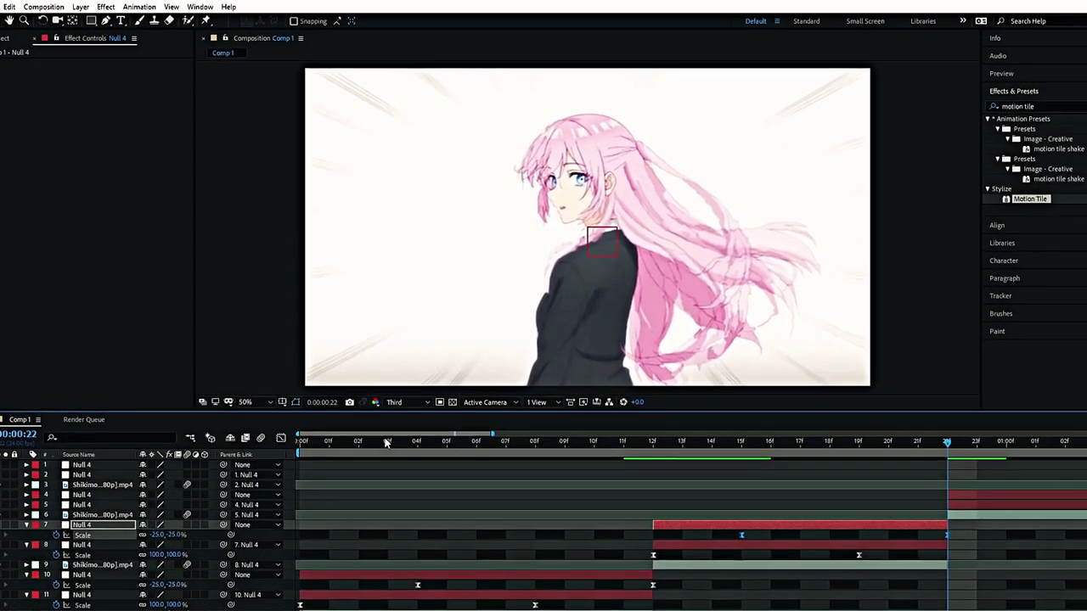
# Step: Drag the first keyframe's handle right in the Graph Editor so Scale holds, then drops sharply
pyautogui.click(275, 443)
pyautogui.click(948, 556)
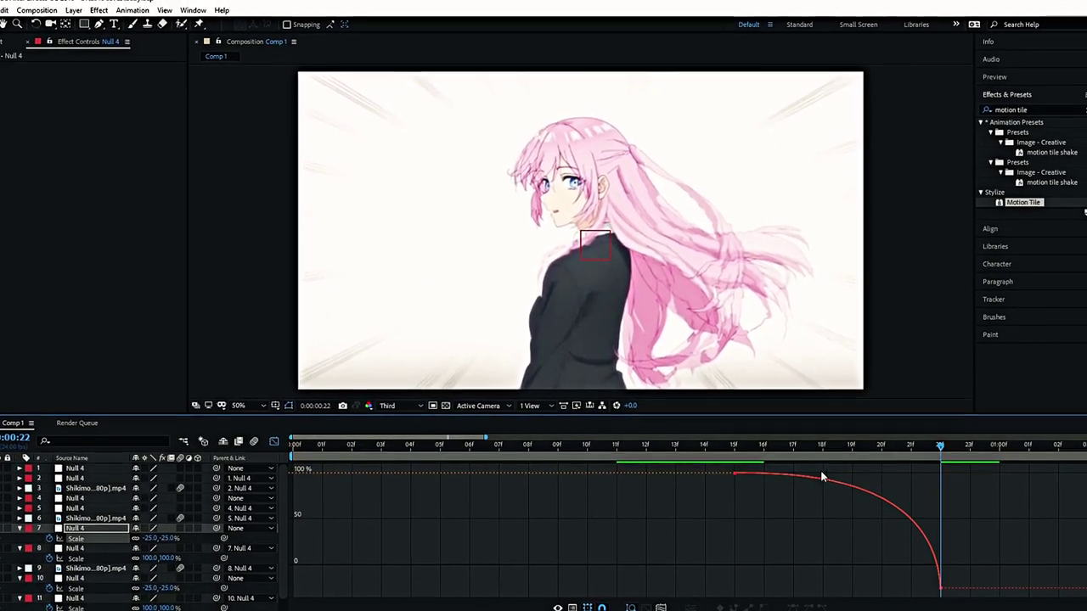
pyautogui.click(804, 475)
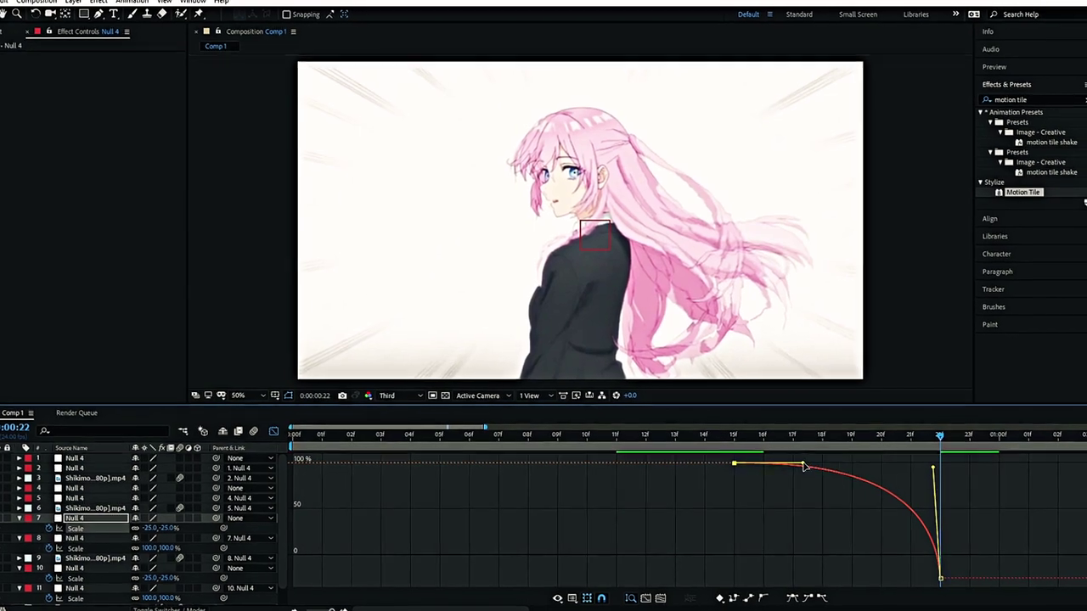
pyautogui.moveTo(804, 466); pyautogui.dragTo(884, 468)
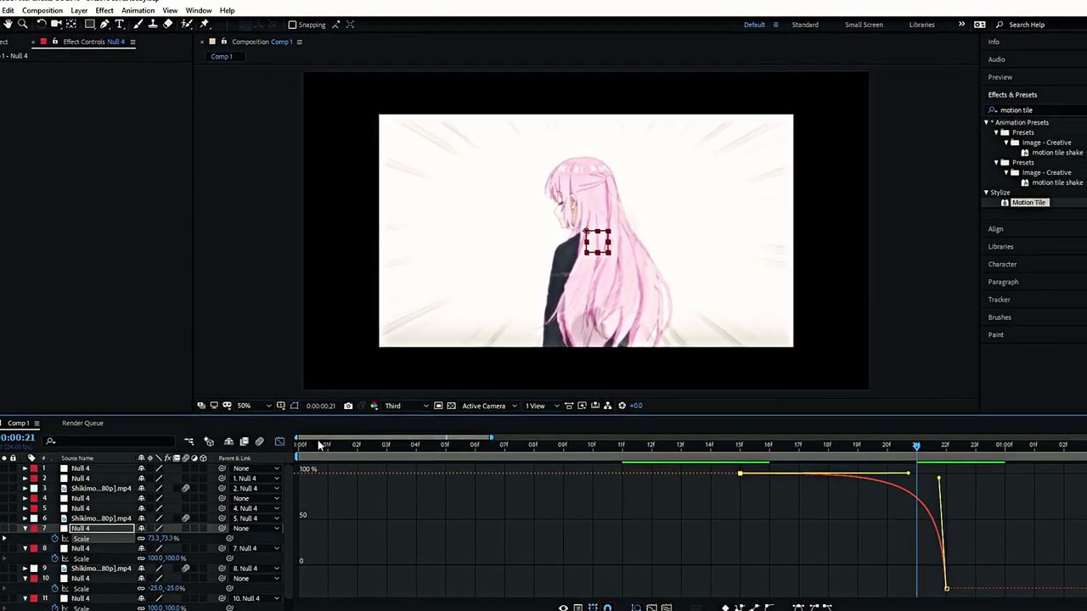
pyautogui.click(278, 439)
# Step: Check the Motion Tile effect on clip layers 12, 9 and 6, then show layer 5 null's Scale
pyautogui.scroll(-2, 594, 544)
pyautogui.click(617, 598)
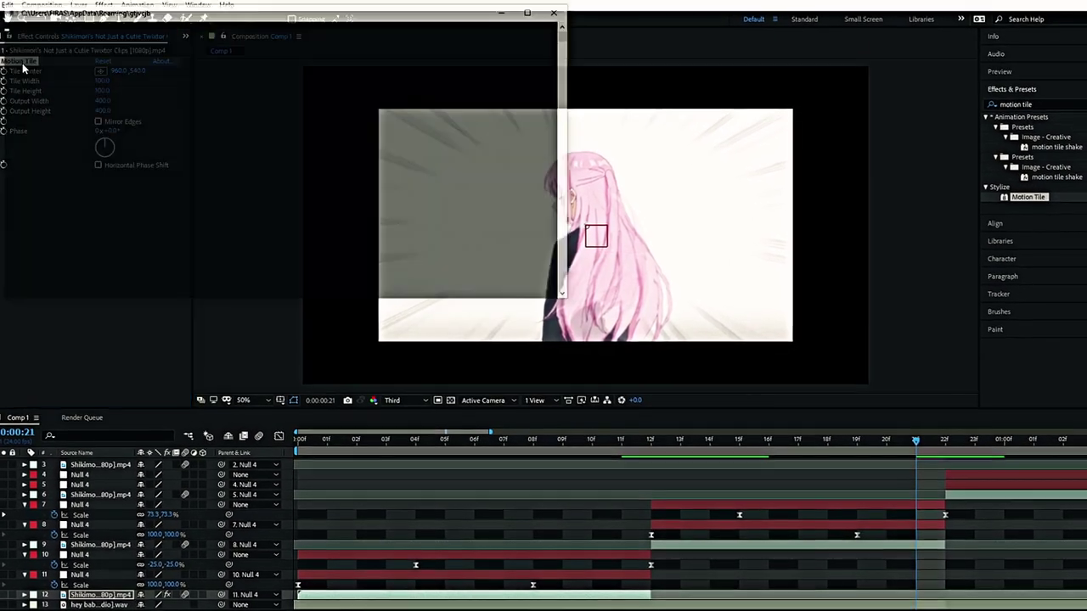
pyautogui.click(840, 548)
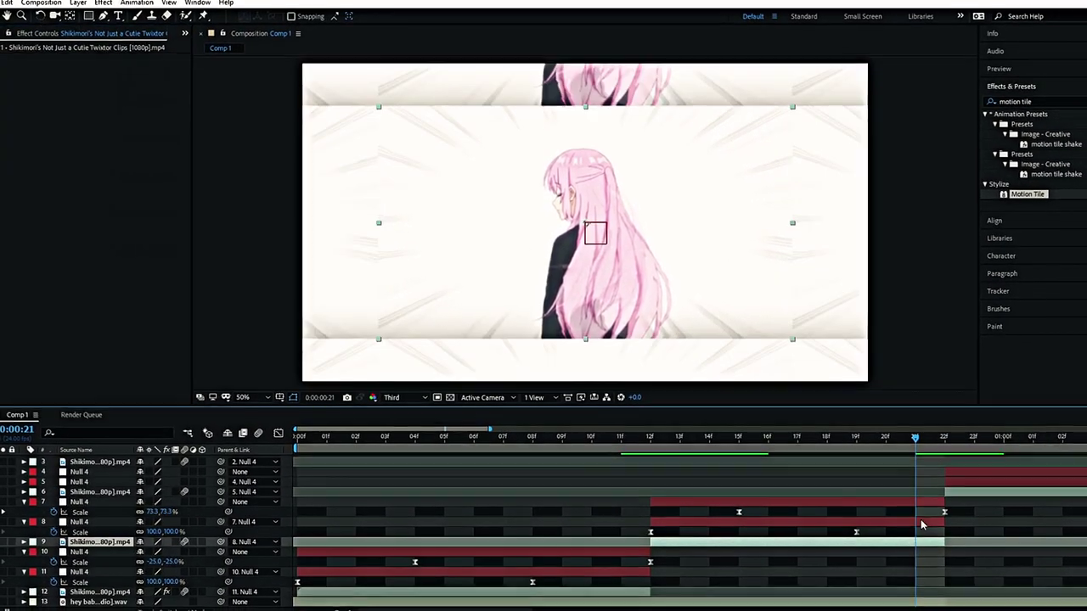
pyautogui.click(955, 497)
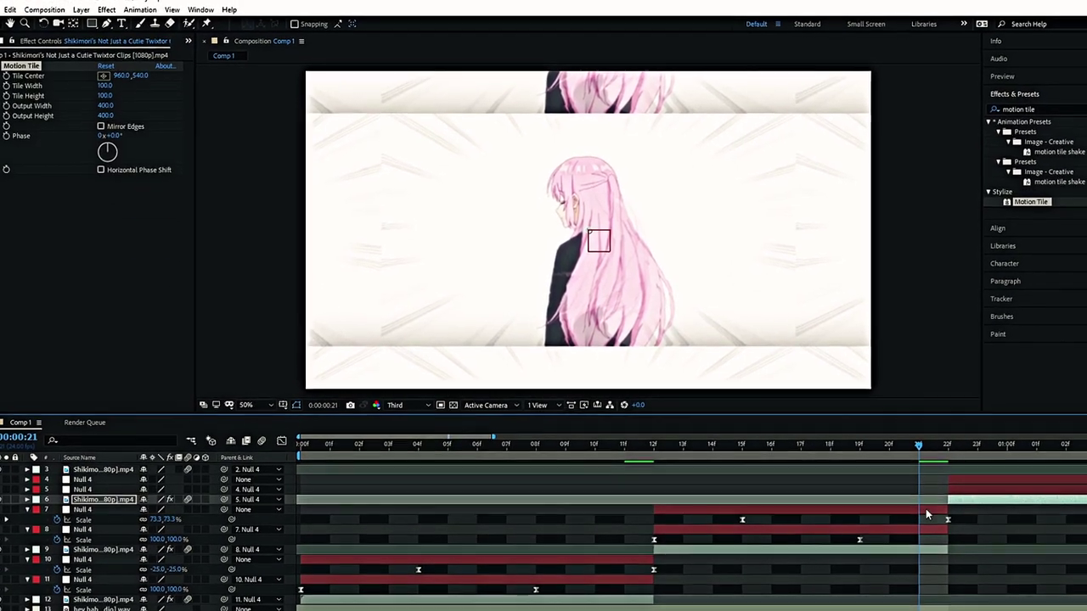
pyautogui.moveTo(918, 444)
pyautogui.mouseDown()
pyautogui.moveTo(686, 462)
pyautogui.moveTo(939, 461)
pyautogui.mouseUp()
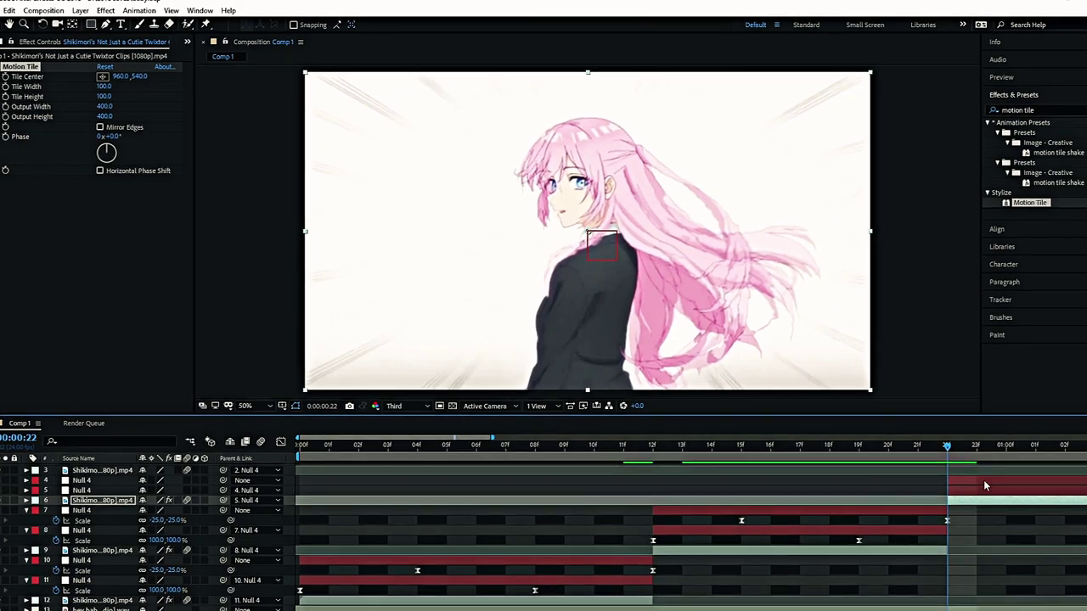
pyautogui.click(967, 490)
pyautogui.press('s')
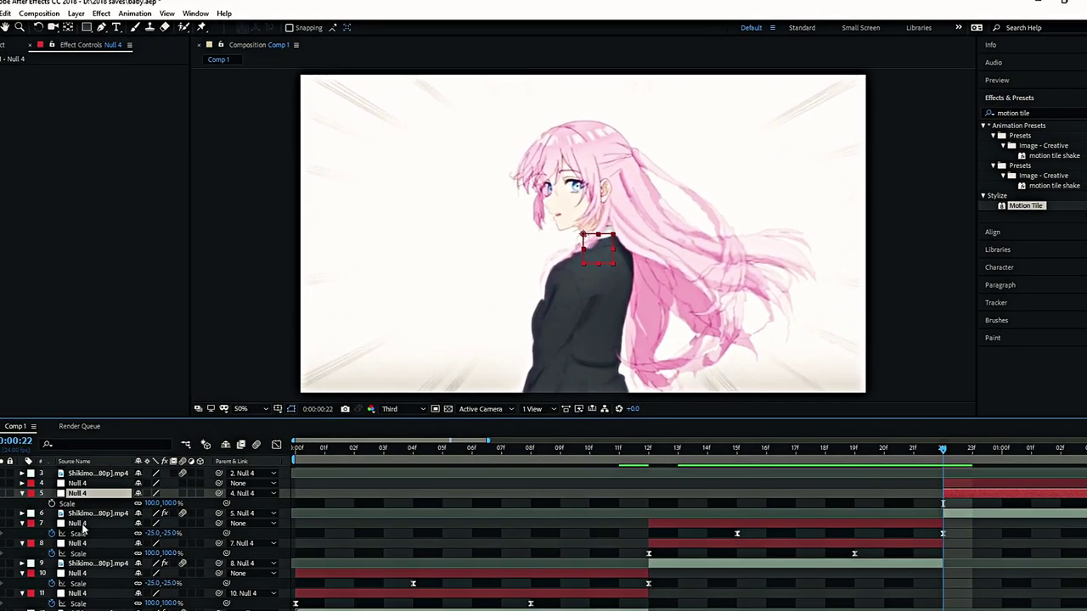
# Step: Keyframe layer 5's Scale at 650% on frame 22 and 100% at 1:05
pyautogui.click(54, 503)
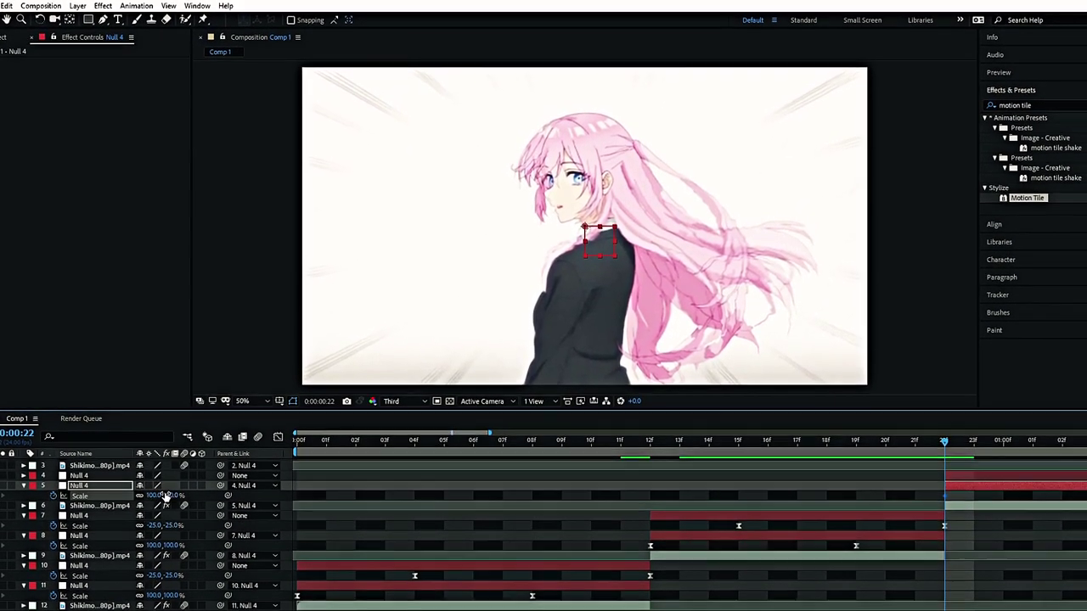
pyautogui.click(173, 502)
pyautogui.write('50')
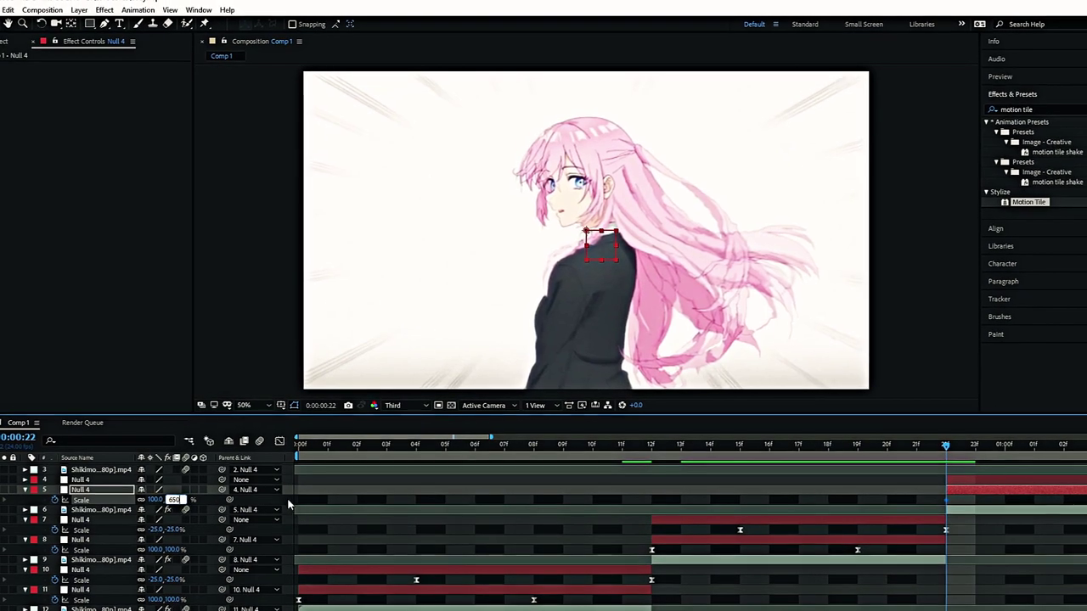
pyautogui.press('Return')
pyautogui.moveTo(1082, 438); pyautogui.dragTo(983, 491)
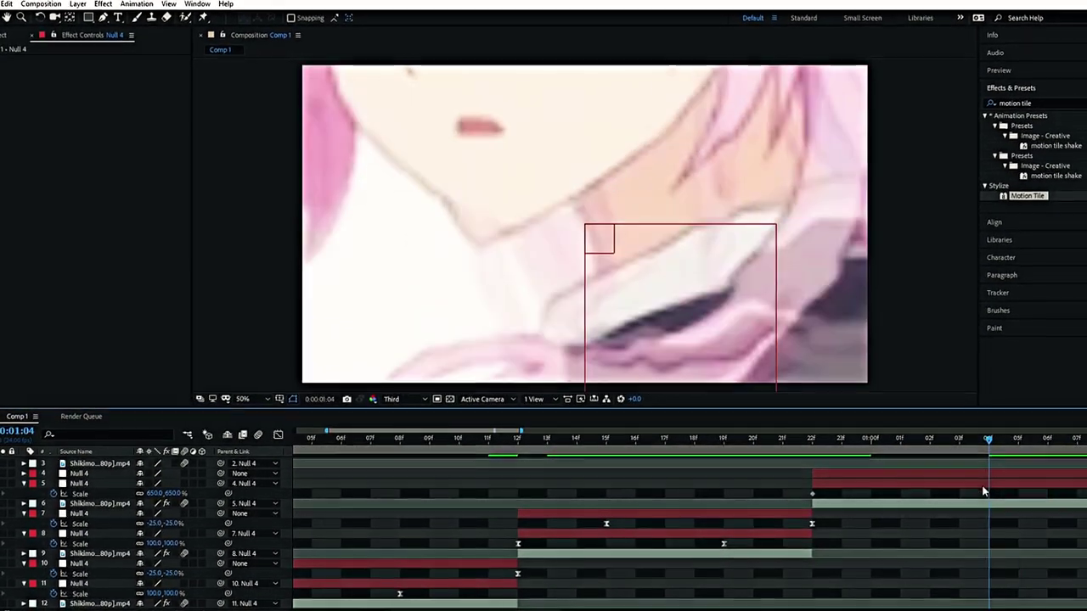
pyautogui.click(174, 495)
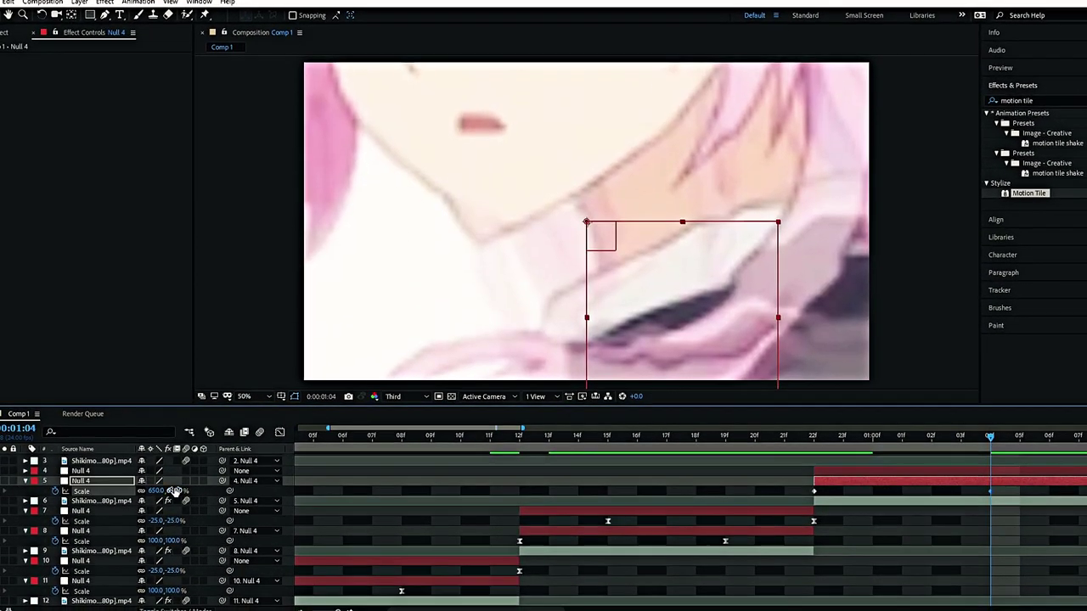
pyautogui.write('100')
pyautogui.press('Return')
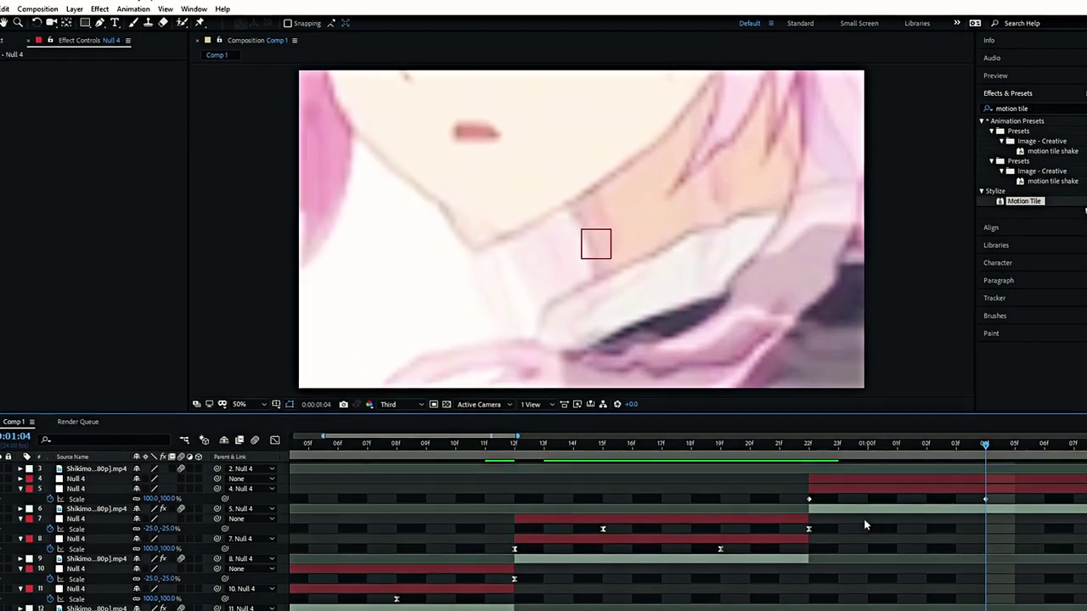
pyautogui.moveTo(986, 492)
pyautogui.mouseDown()
pyautogui.moveTo(1016, 492)
pyautogui.moveTo(761, 501)
pyautogui.mouseUp()
# Step: Easy-ease the keys and shape the handles for a steep drop and long ease-out, then preview
pyautogui.press('F9')
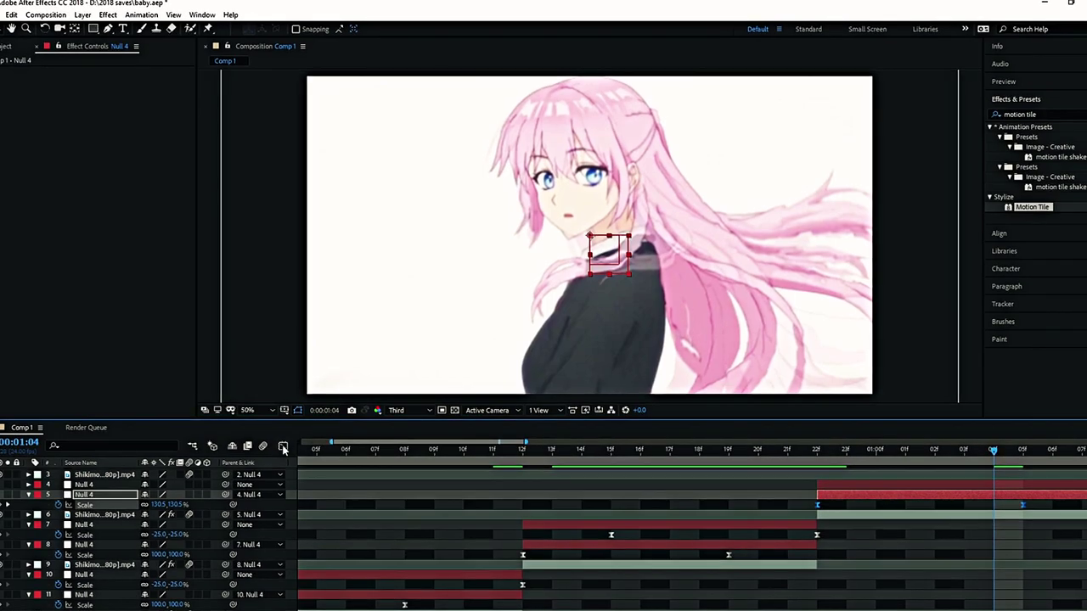
pyautogui.click(282, 444)
pyautogui.moveTo(955, 583); pyautogui.dragTo(817, 583)
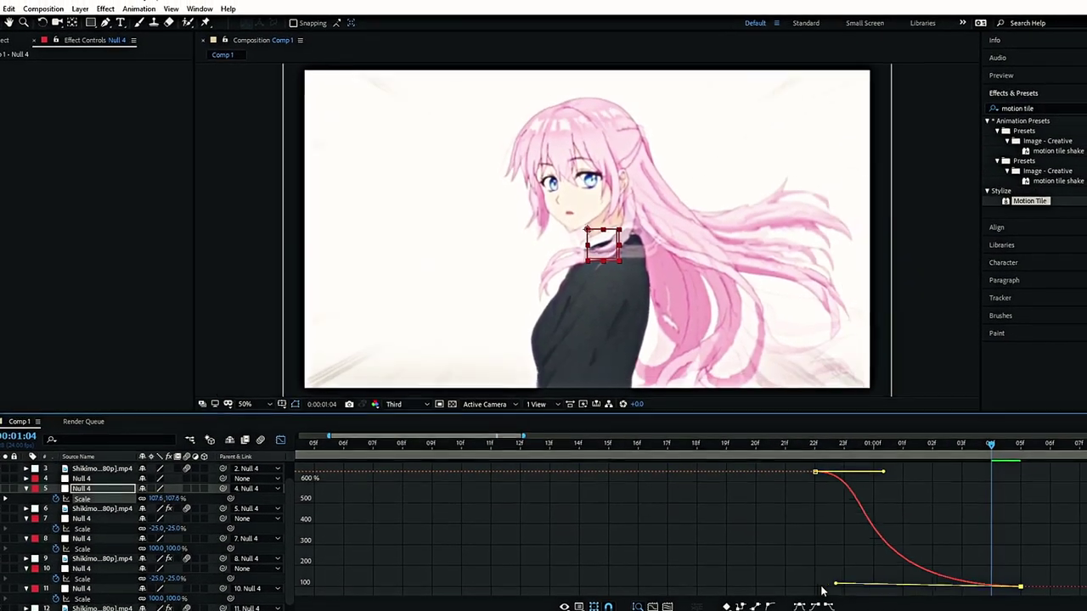
pyautogui.moveTo(875, 473); pyautogui.dragTo(814, 570)
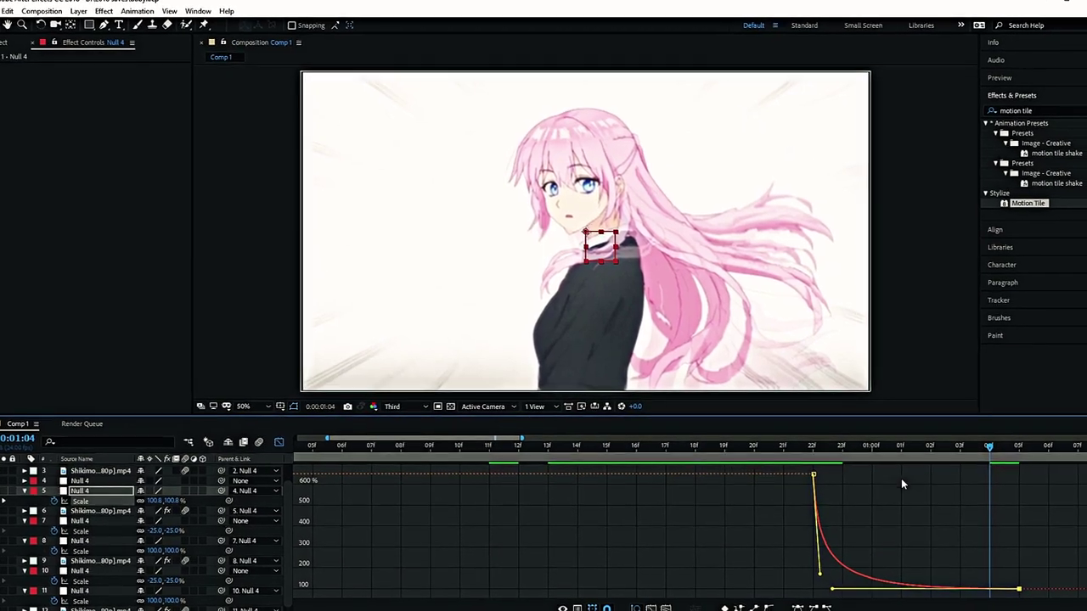
pyautogui.moveTo(992, 449)
pyautogui.mouseDown()
pyautogui.moveTo(877, 473)
pyautogui.moveTo(955, 457)
pyautogui.mouseUp()
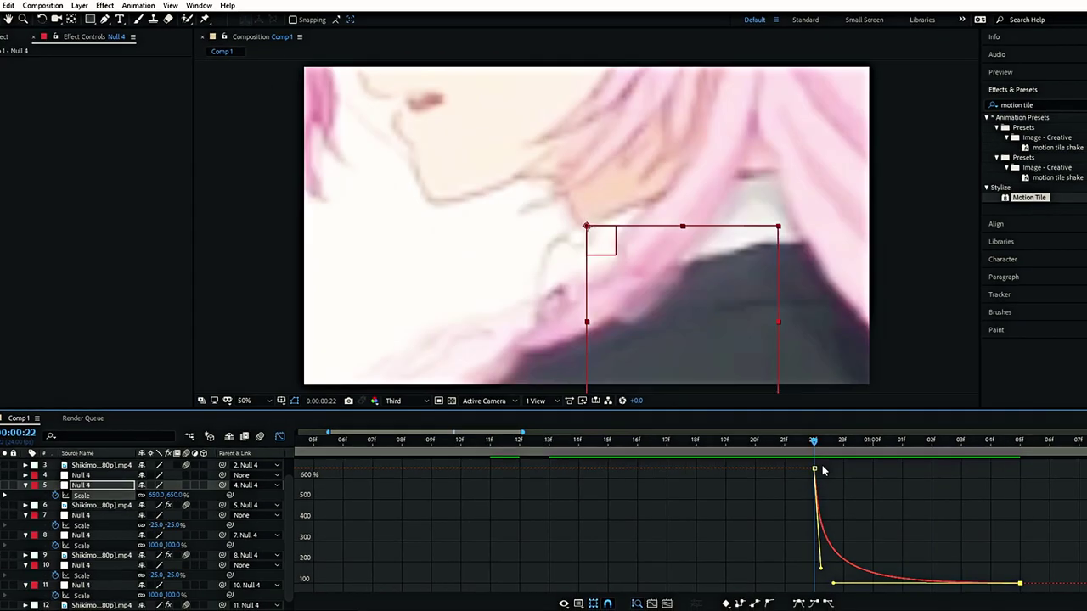
pyautogui.moveTo(921, 460); pyautogui.dragTo(958, 463)
pyautogui.click(276, 435)
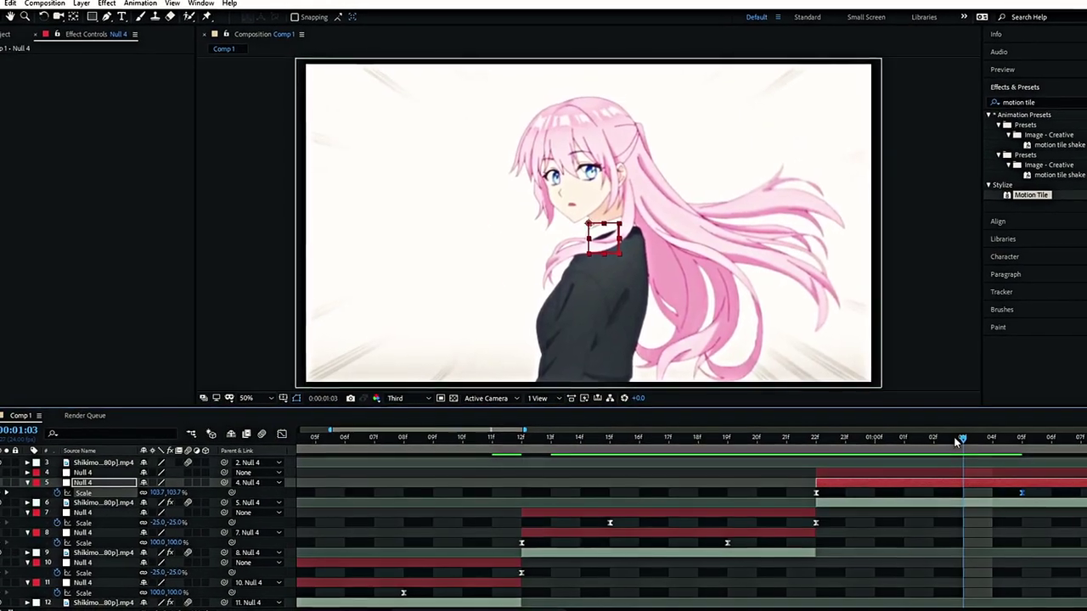
pyautogui.click(923, 447)
pyautogui.click(893, 473)
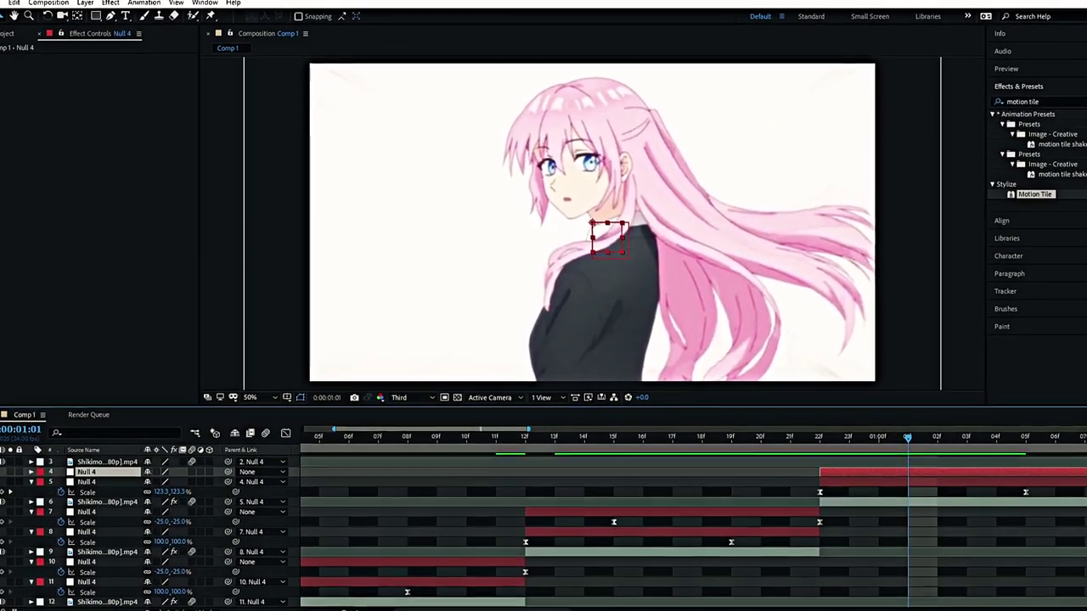
# Step: Scrub through the clip and set the current time to 1:02
pyautogui.scroll(-5, 687, 502)
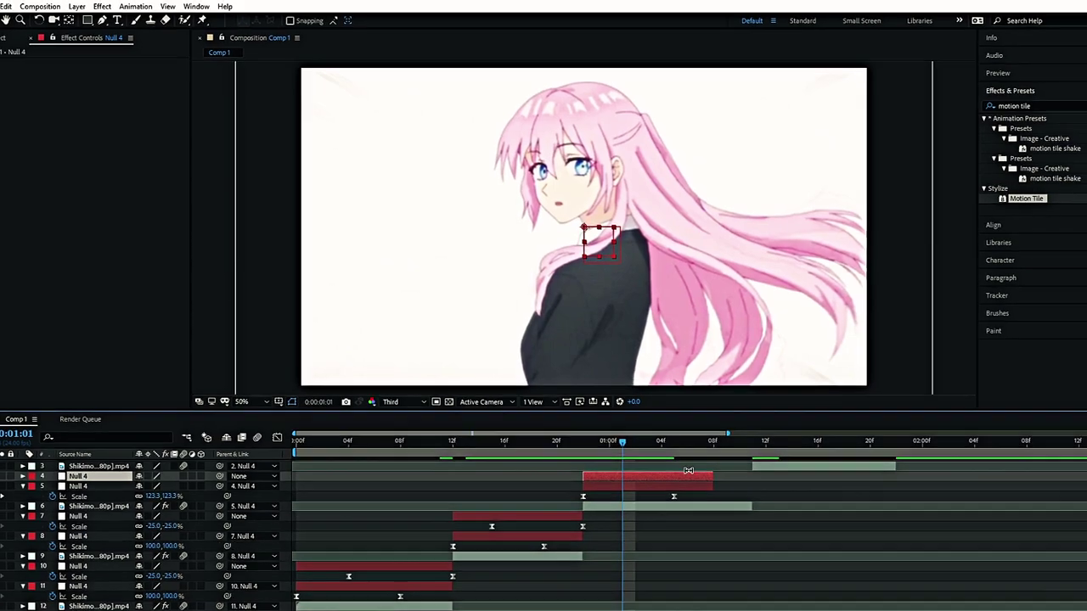
pyautogui.scroll(2, 689, 502)
pyautogui.moveTo(711, 495); pyautogui.dragTo(749, 505)
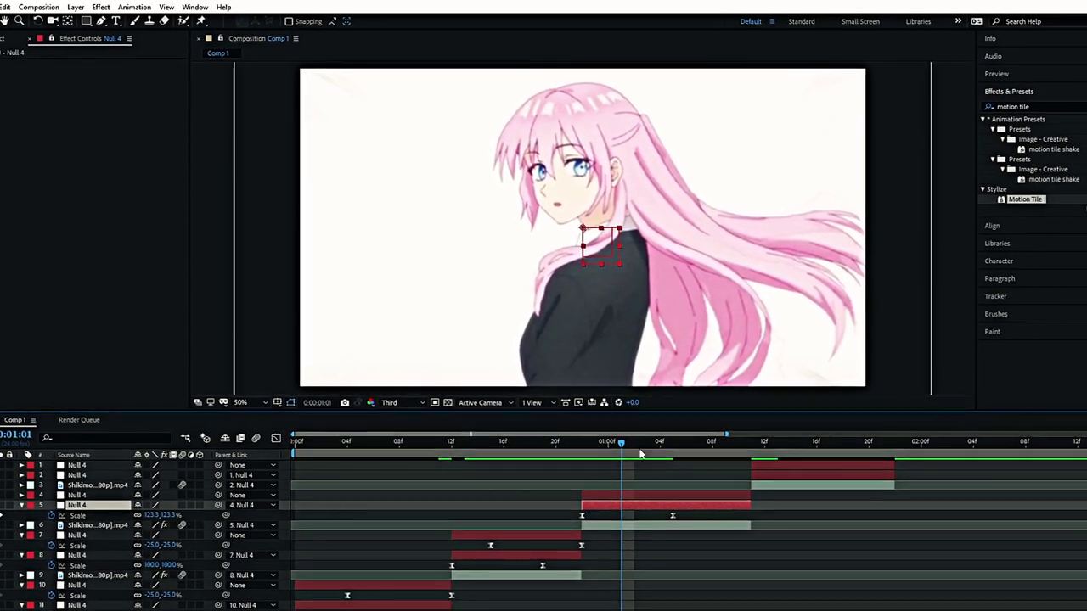
pyautogui.click(593, 450)
pyautogui.moveTo(588, 450); pyautogui.dragTo(617, 475)
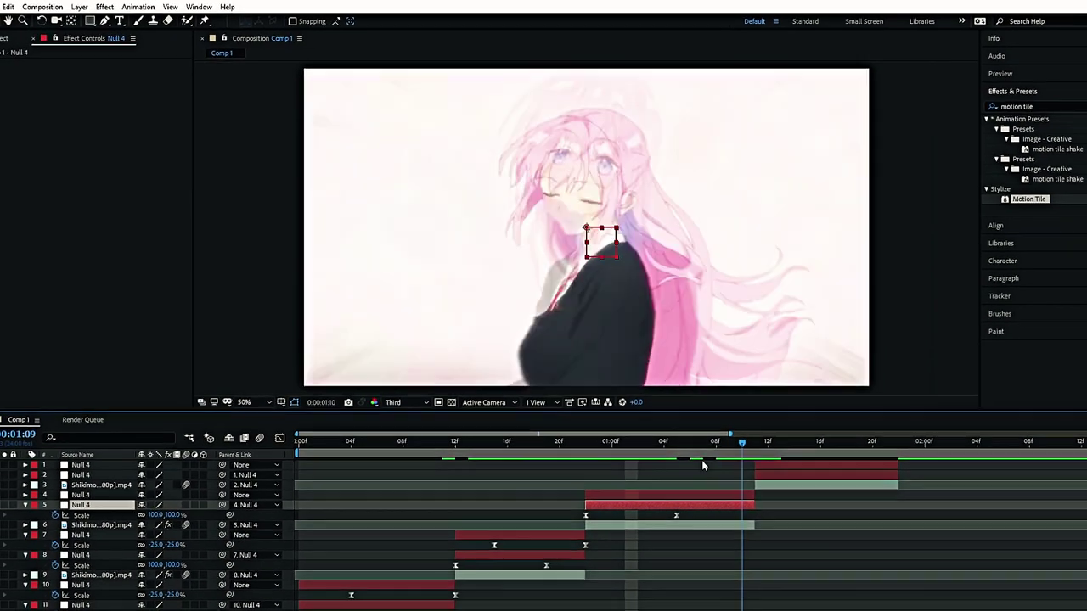
pyautogui.press('pagedown')
# Step: Keyframe layer 4's Scale at 100% on 1:02 and 650% on 1:11
pyautogui.click(643, 493)
pyautogui.press('s')
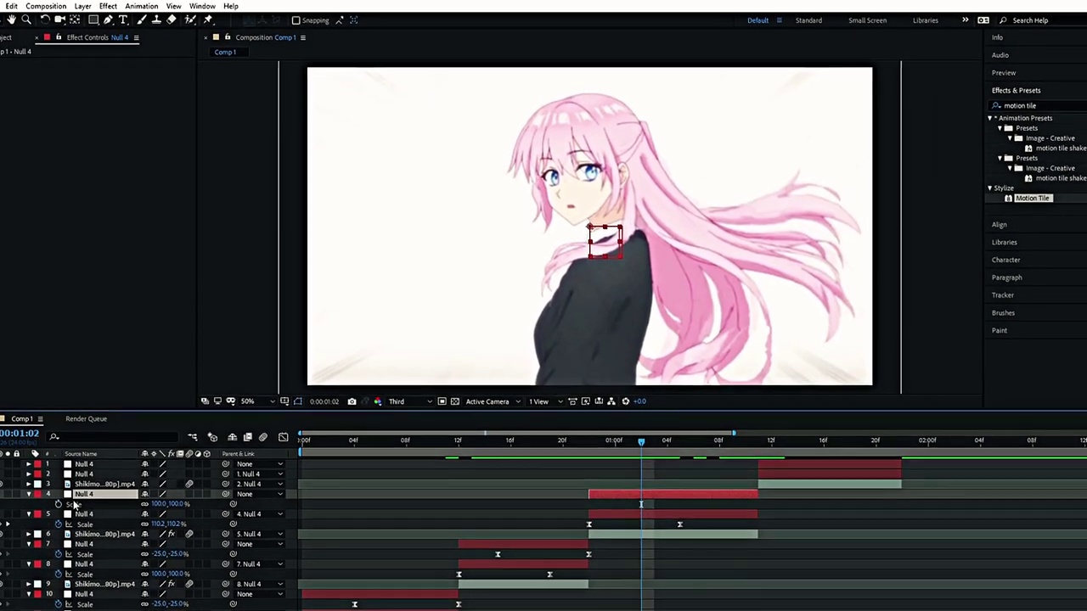
pyautogui.click(58, 503)
pyautogui.click(756, 442)
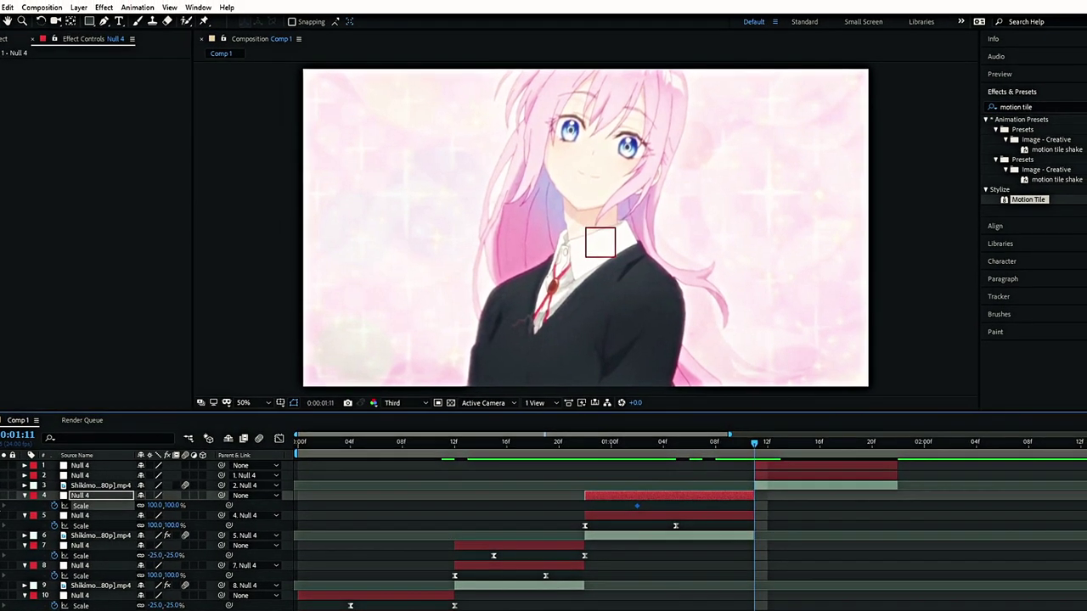
pyautogui.click(177, 500)
pyautogui.write('650')
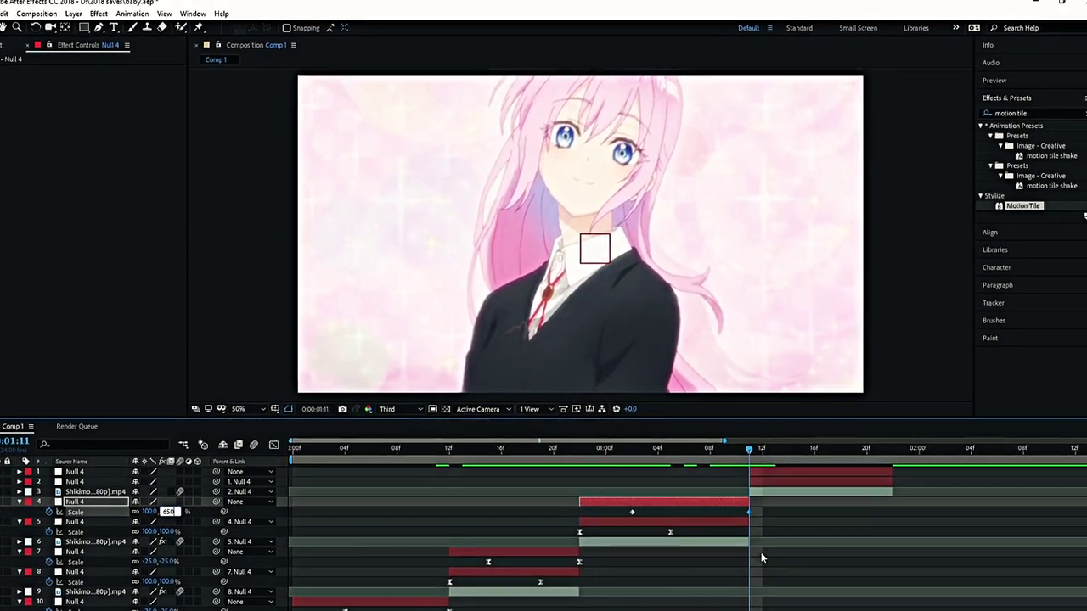
pyautogui.press('Return')
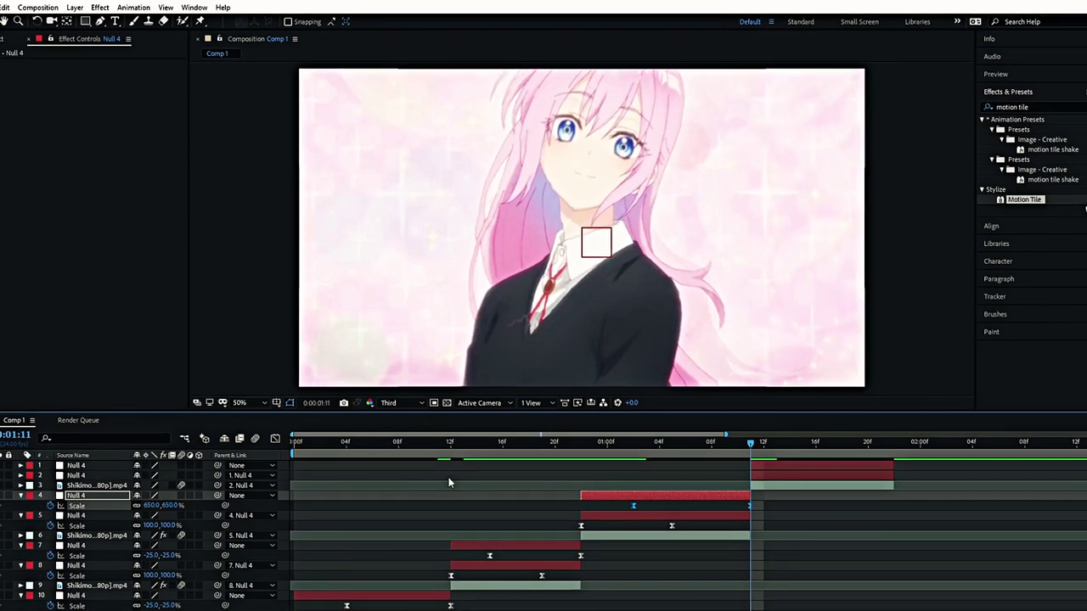
# Step: Steepen layer 4's Scale curve so it shoots into 650%, then select layer 2
pyautogui.hotkey('shift', 'F3')
pyautogui.moveTo(622, 554); pyautogui.dragTo(642, 594)
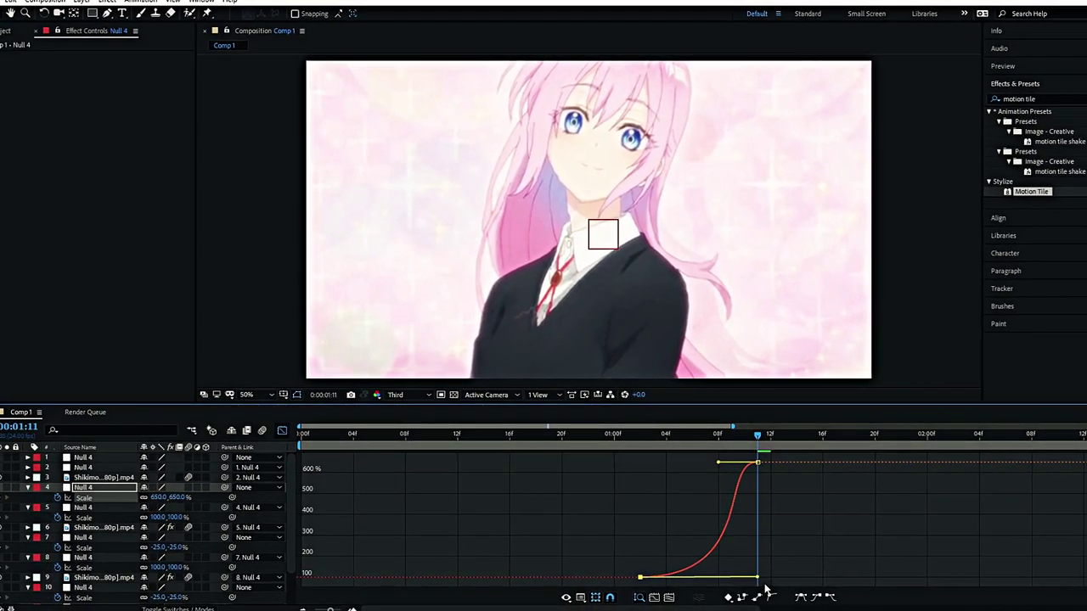
pyautogui.moveTo(714, 466); pyautogui.dragTo(749, 560)
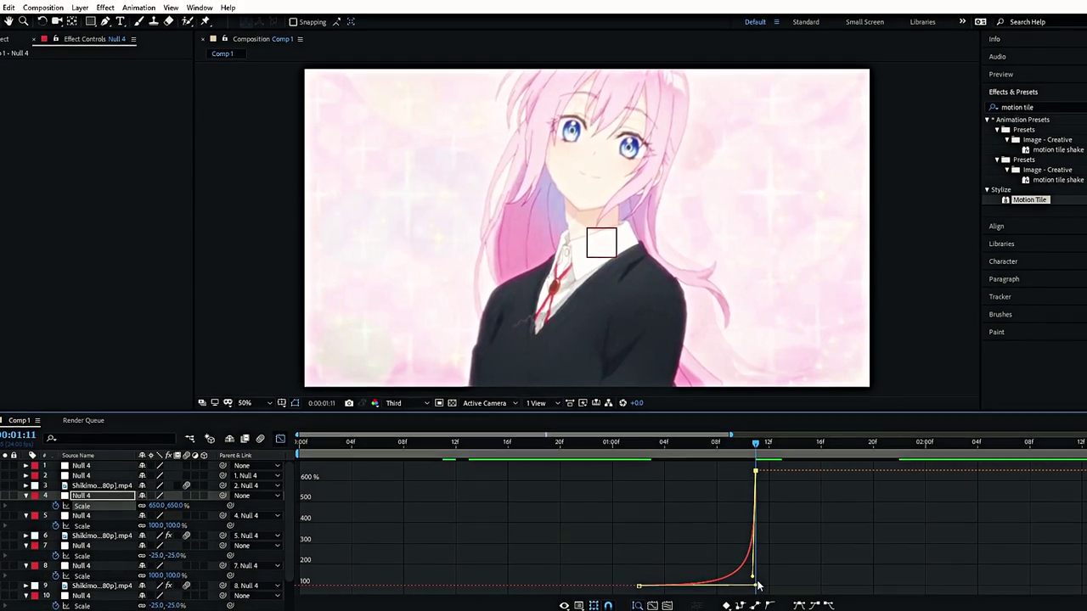
pyautogui.hotkey('shift', 'F3')
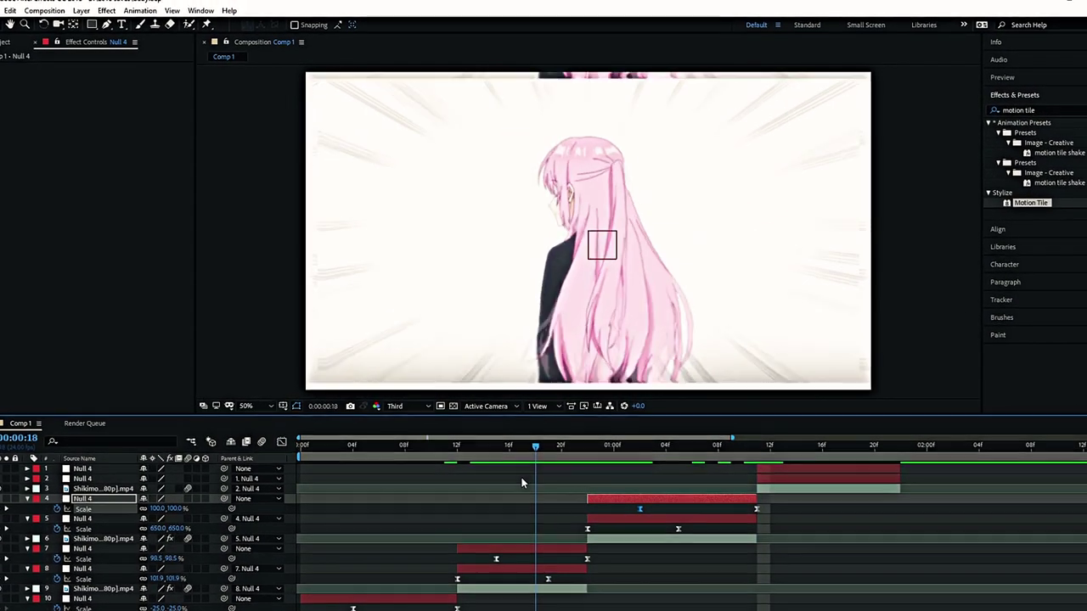
pyautogui.moveTo(521, 477); pyautogui.dragTo(757, 465)
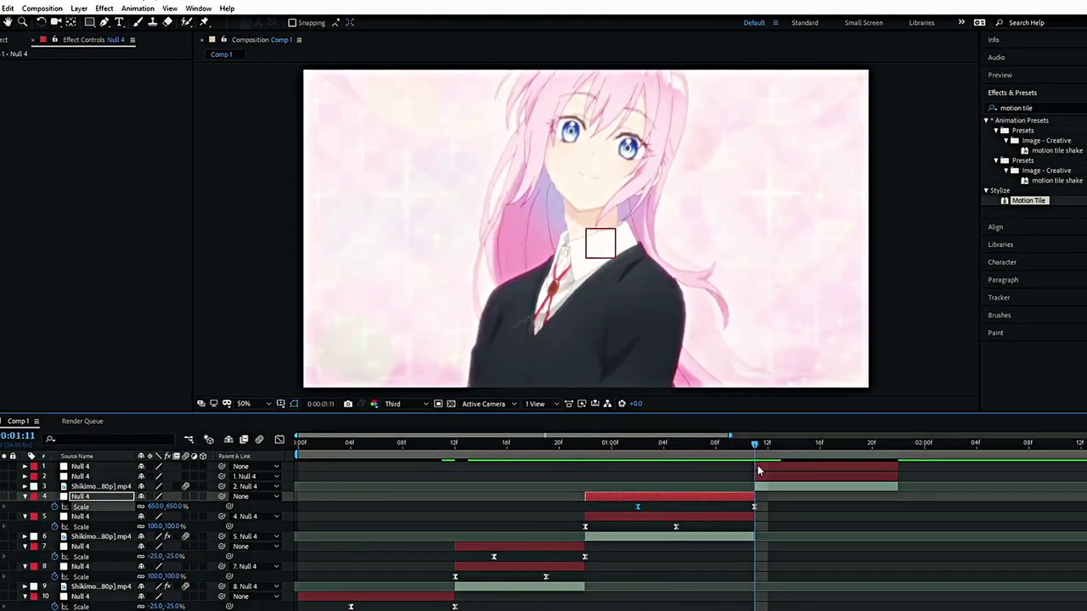
pyautogui.click(767, 476)
# Step: Keyframe layer 2's Scale at 650% at 1:11
pyautogui.press('s')
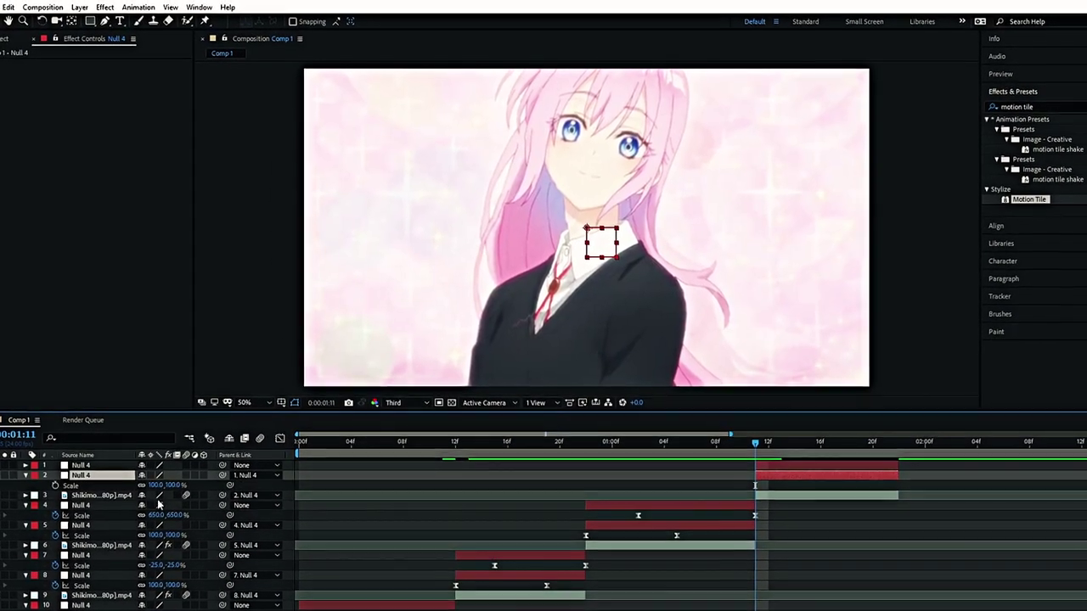
pyautogui.click(52, 488)
pyautogui.click(168, 489)
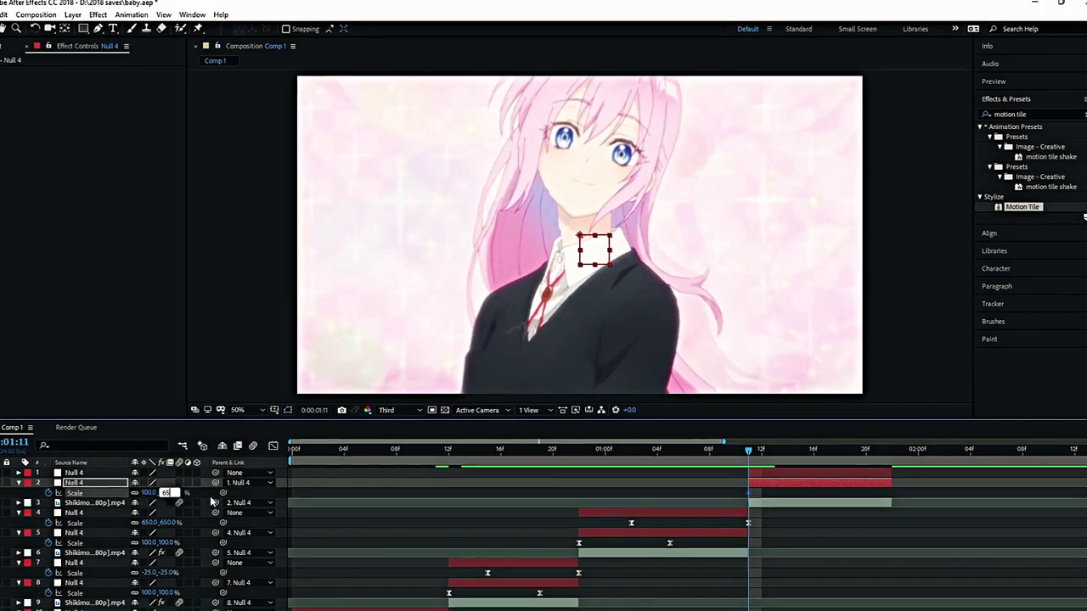
pyautogui.write('650')
pyautogui.press('Return')
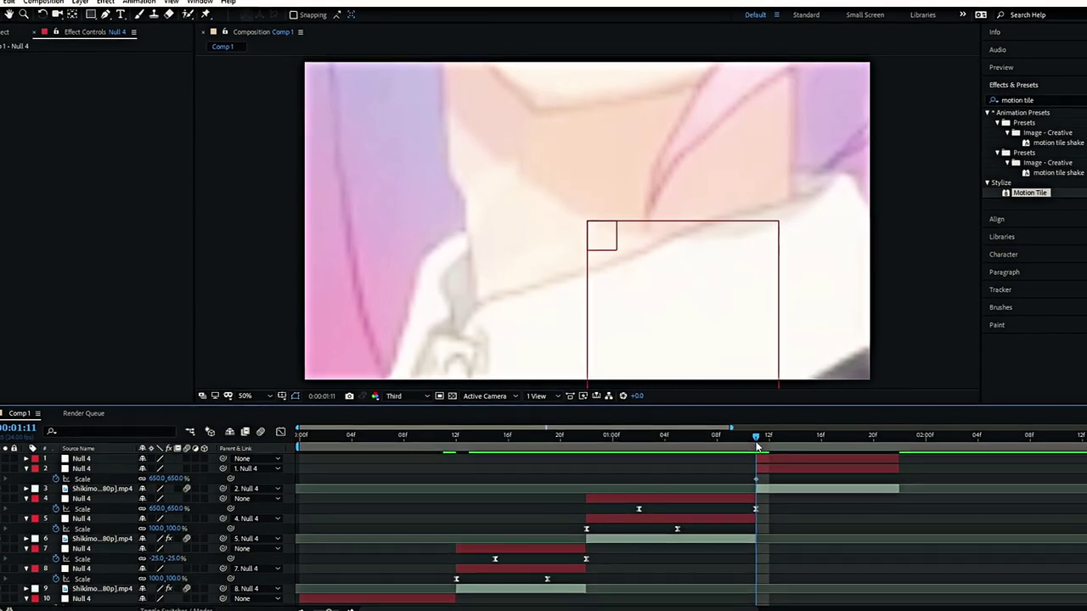
# Step: Add a layer 2 Scale keyframe back at 100% on 1:18
pyautogui.moveTo(752, 461); pyautogui.dragTo(840, 457)
pyautogui.click(825, 475)
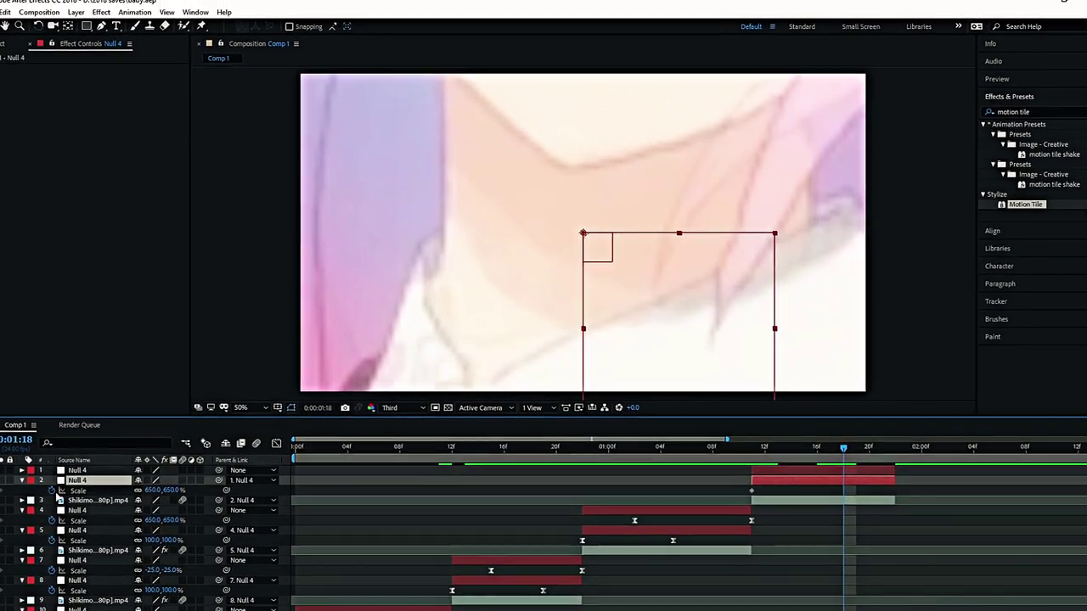
pyautogui.moveTo(163, 488); pyautogui.dragTo(168, 492)
pyautogui.click(170, 491)
pyautogui.write('1')
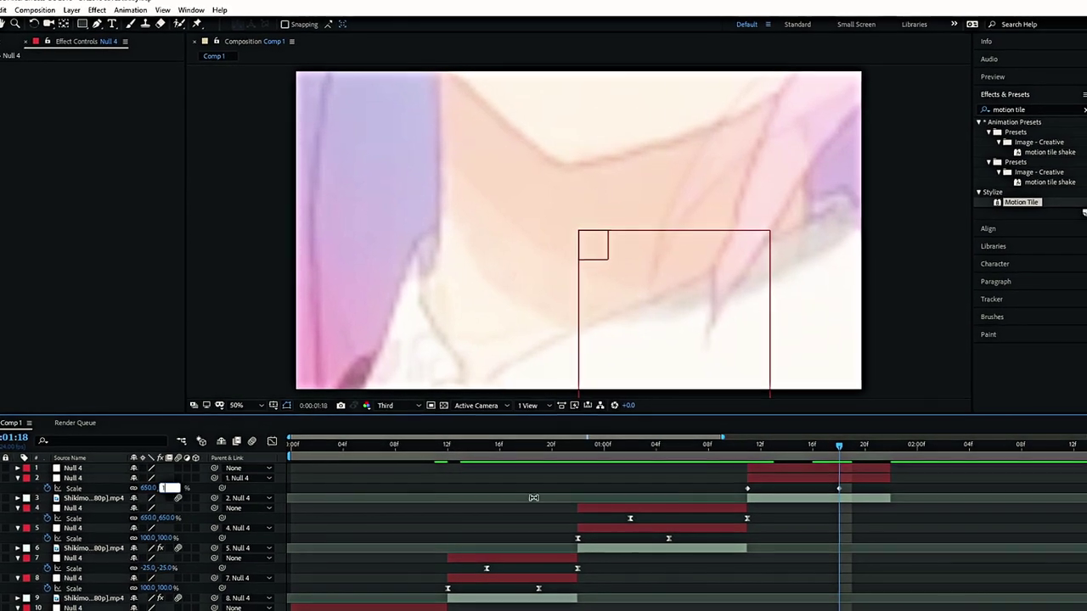
pyautogui.write('00')
pyautogui.press('Return')
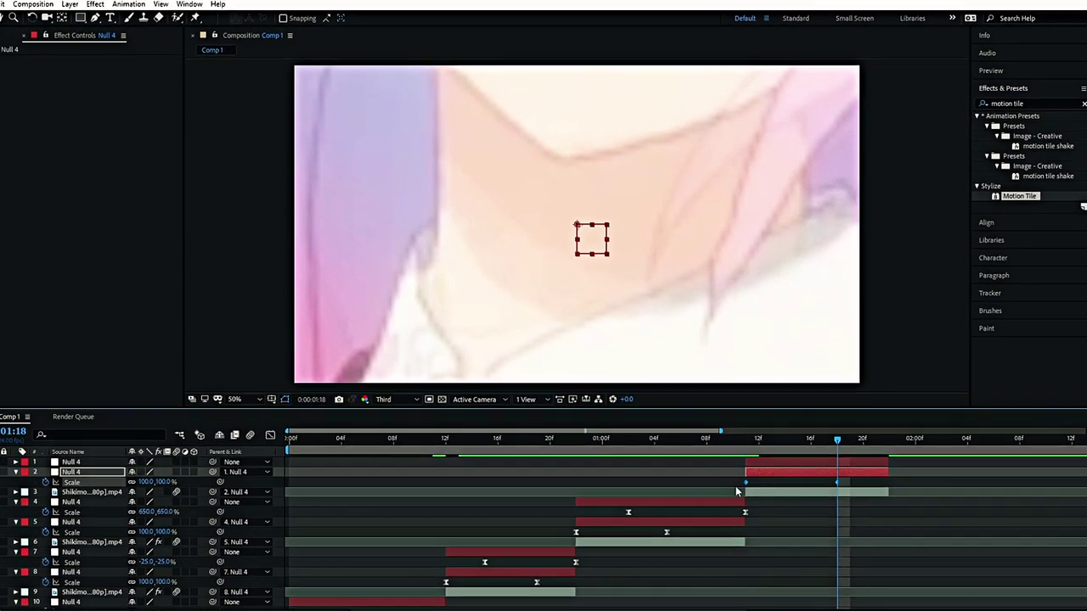
# Step: Shape layer 2's Scale easing curve, then keyframe layer 1's Scale at 100% on 1:14
pyautogui.hotkey('shift', 'F3')
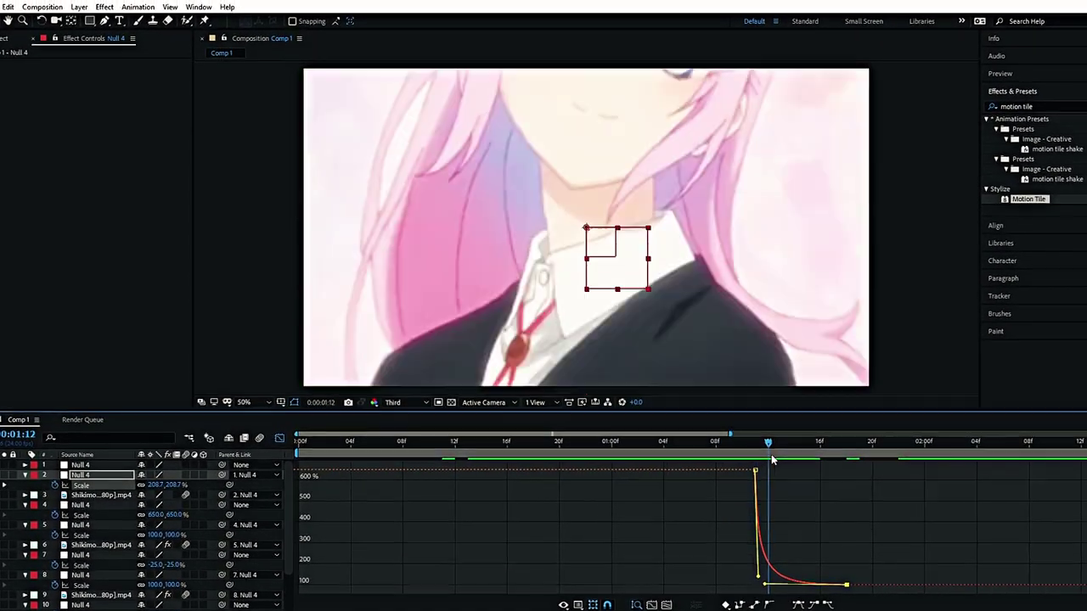
pyautogui.click(277, 444)
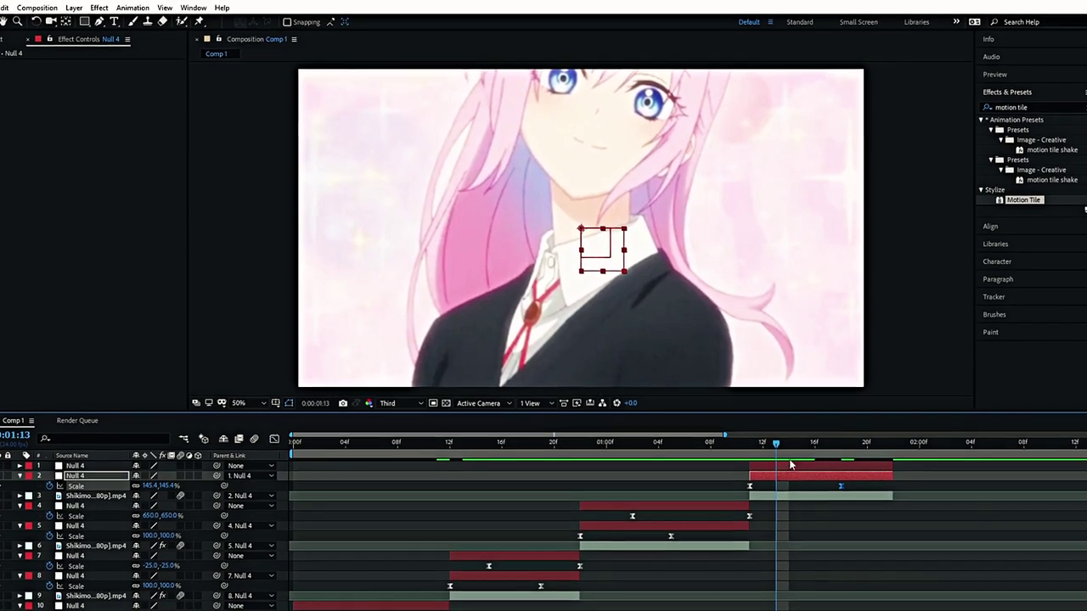
pyautogui.click(98, 467)
pyautogui.hotkey('alt', 'shift', 's')
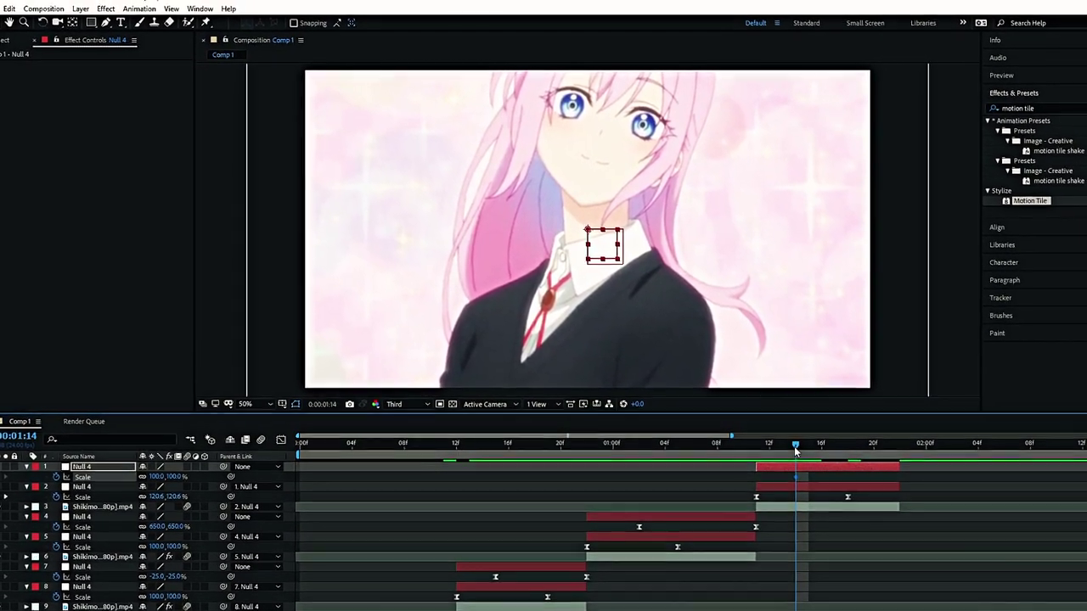
# Step: Set layer 1's Scale to 650% at 1:22, Easy Ease both keys, and steepen the ending surge
pyautogui.moveTo(795, 445); pyautogui.dragTo(891, 438)
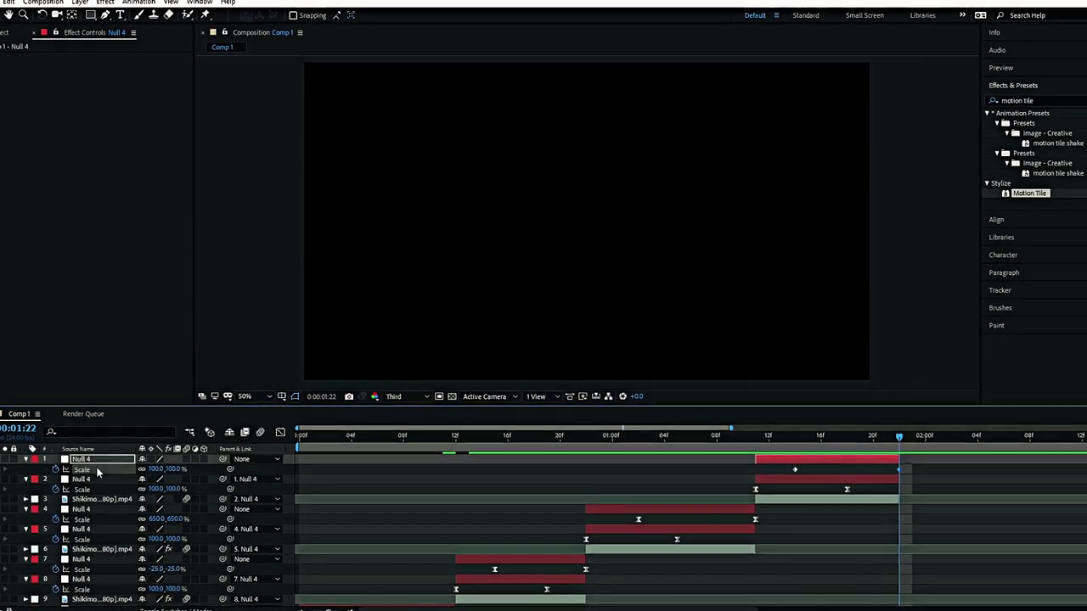
pyautogui.write('650')
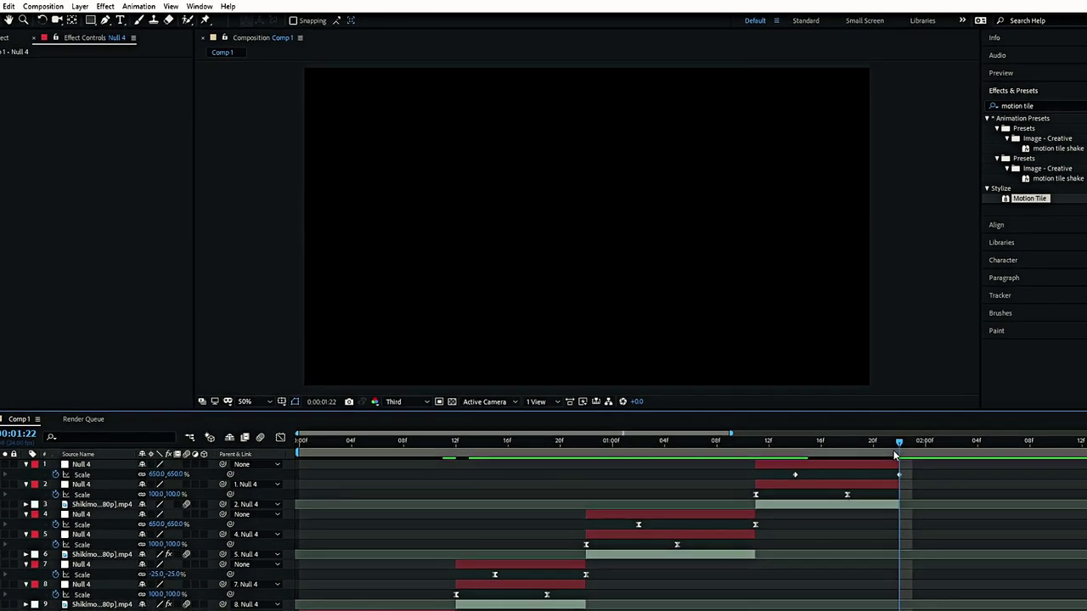
pyautogui.moveTo(896, 451); pyautogui.dragTo(777, 467)
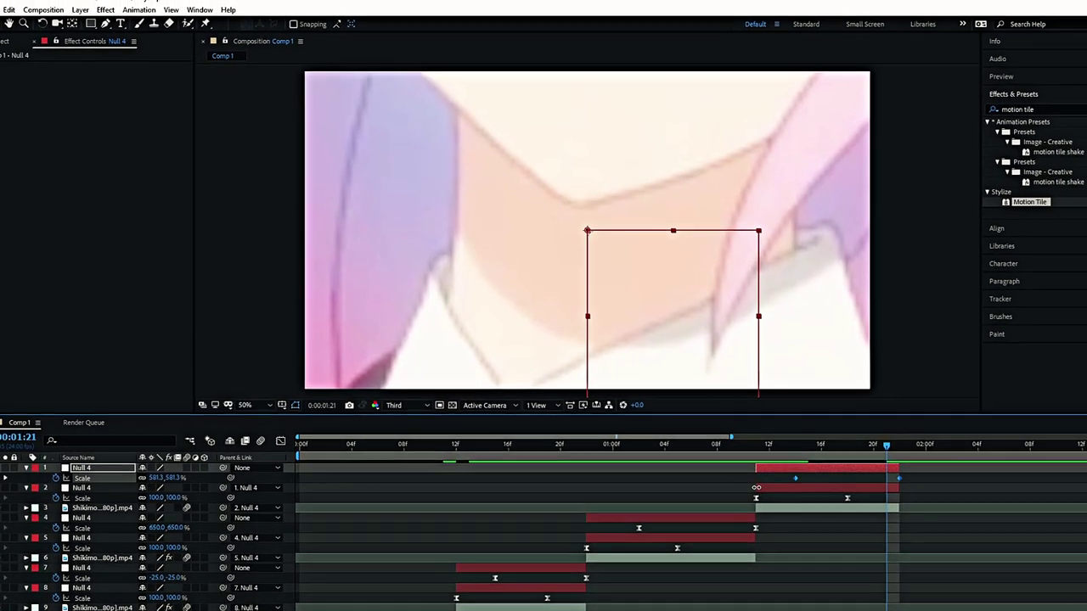
pyautogui.press('F9')
pyautogui.click(274, 442)
pyautogui.moveTo(776, 569); pyautogui.dragTo(904, 584)
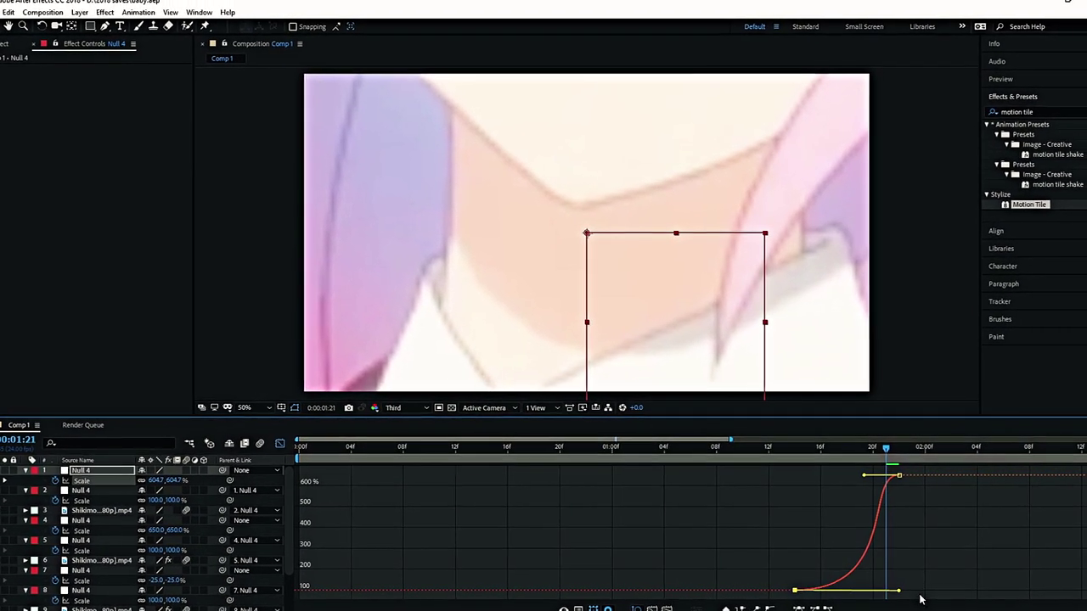
pyautogui.moveTo(865, 478); pyautogui.dragTo(885, 589)
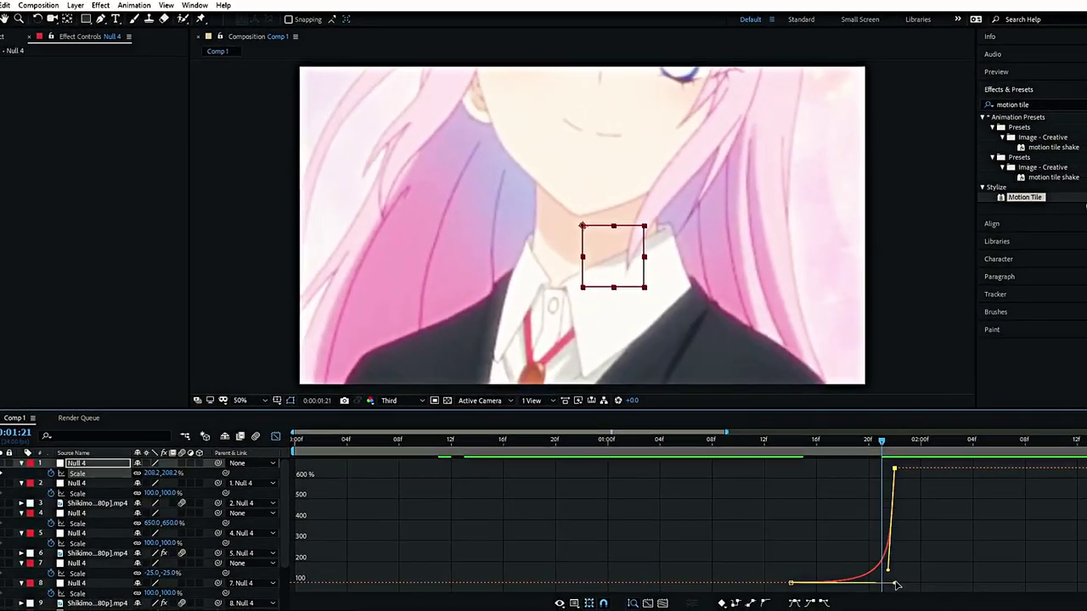
pyautogui.hotkey('shift', 'F3')
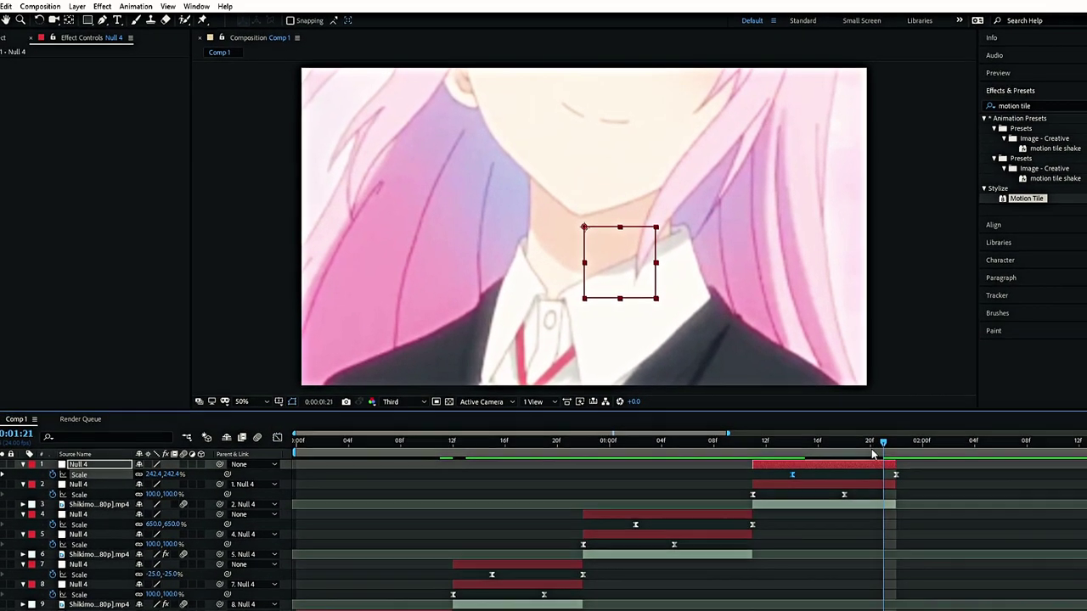
pyautogui.click(681, 504)
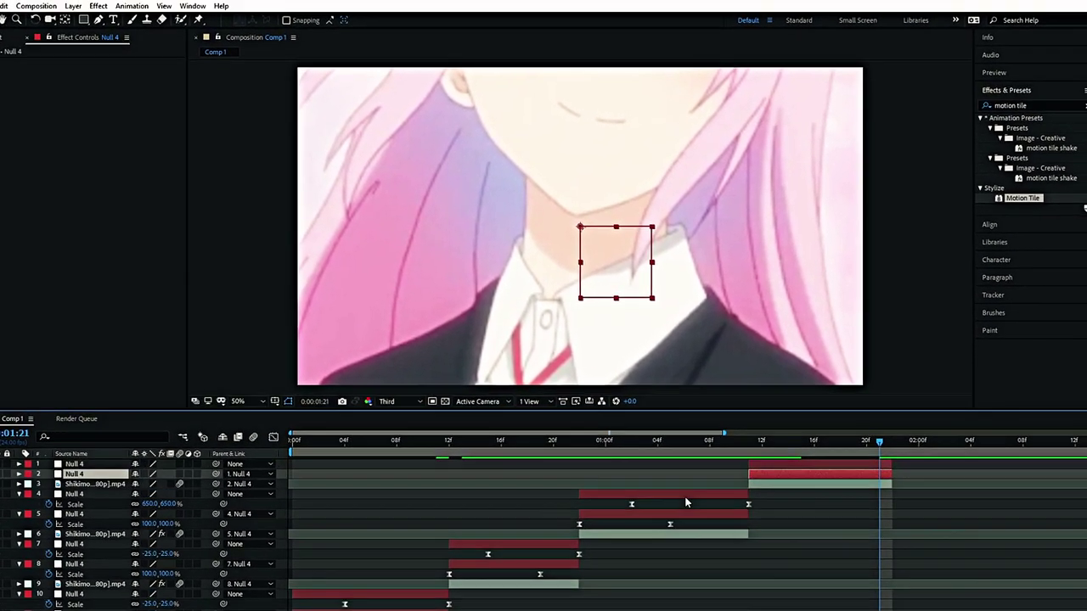
pyautogui.click(554, 521)
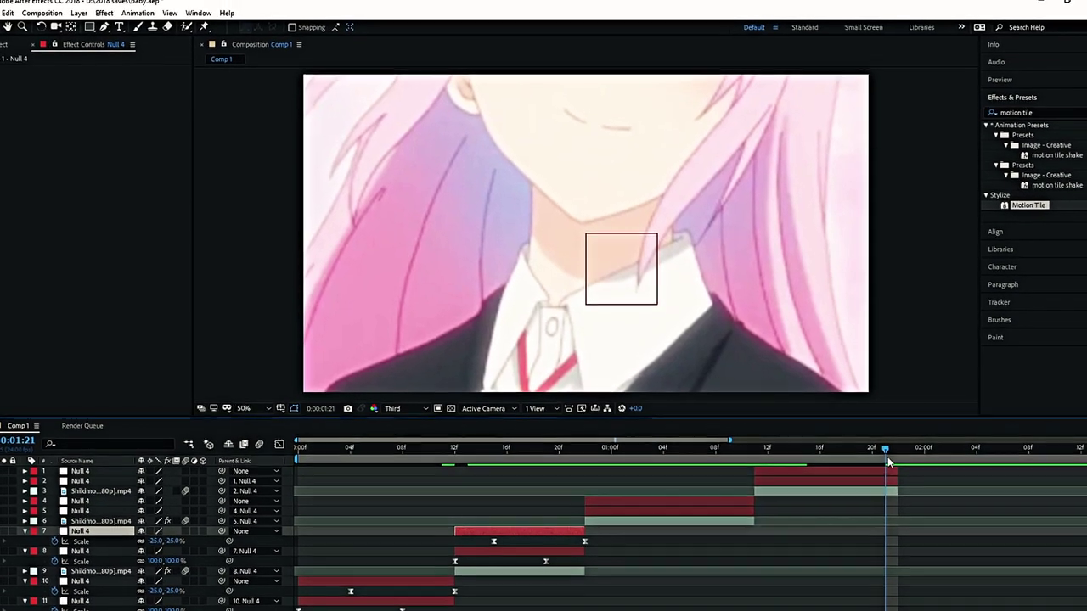
pyautogui.press('Home')
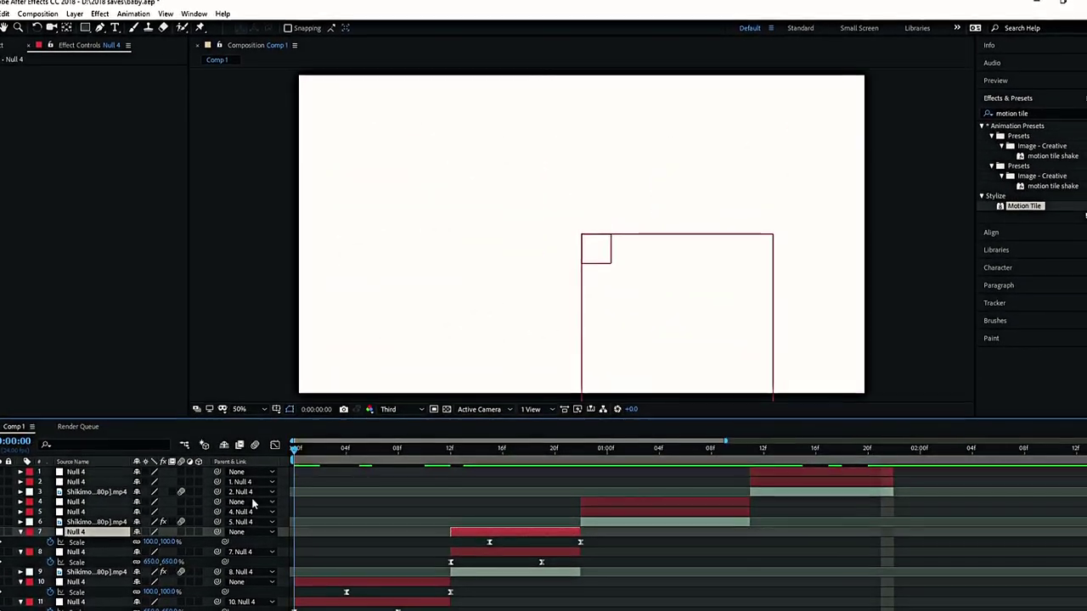
pyautogui.press('space')
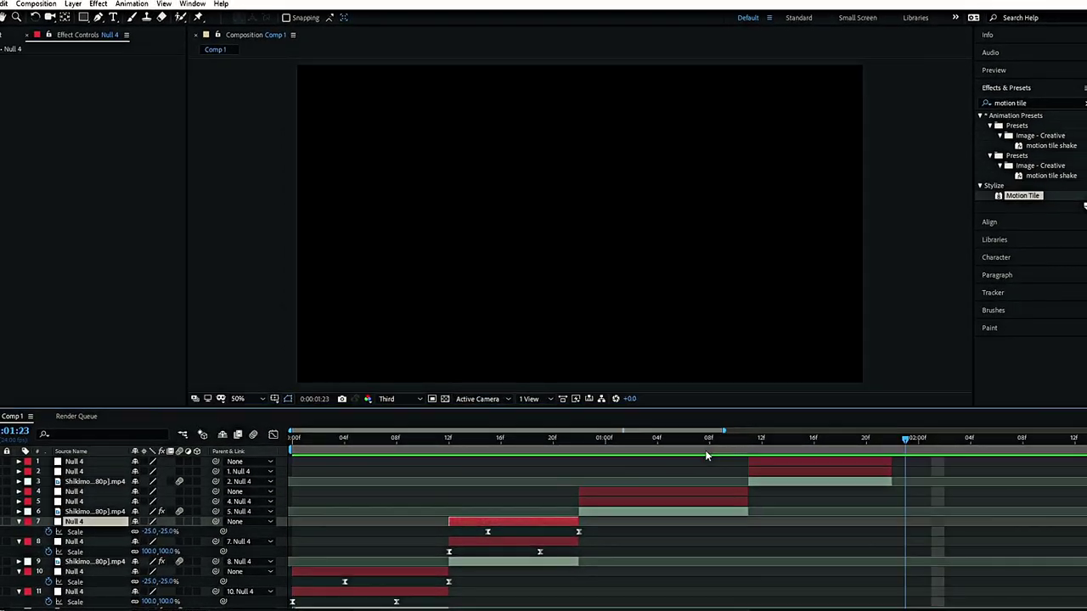
pyautogui.press('space')
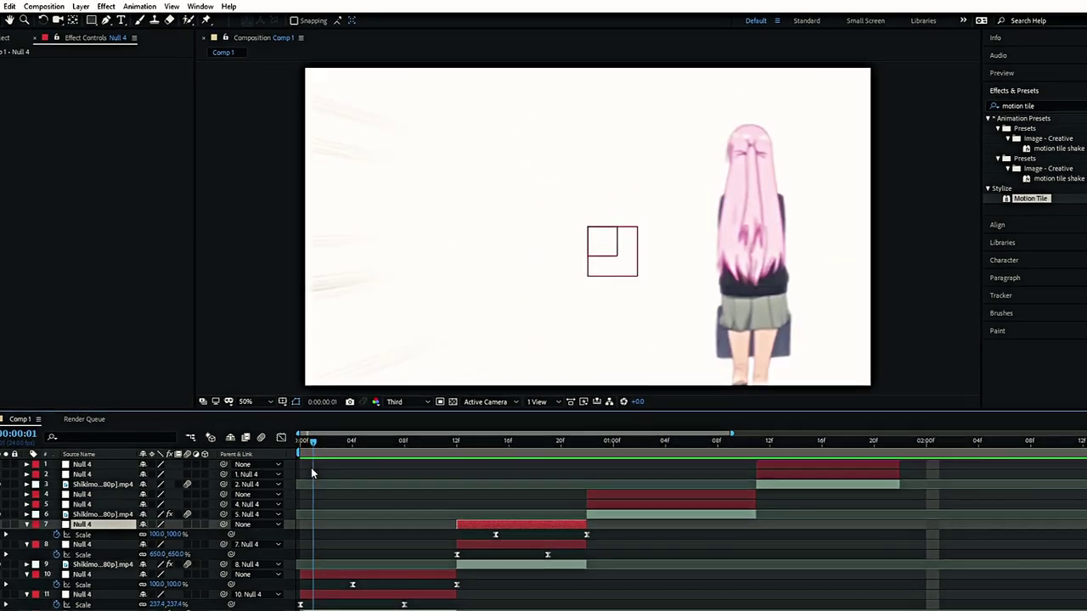
pyautogui.press('space')
# Step: Add a new adjustment layer above layer 10
pyautogui.click(331, 576)
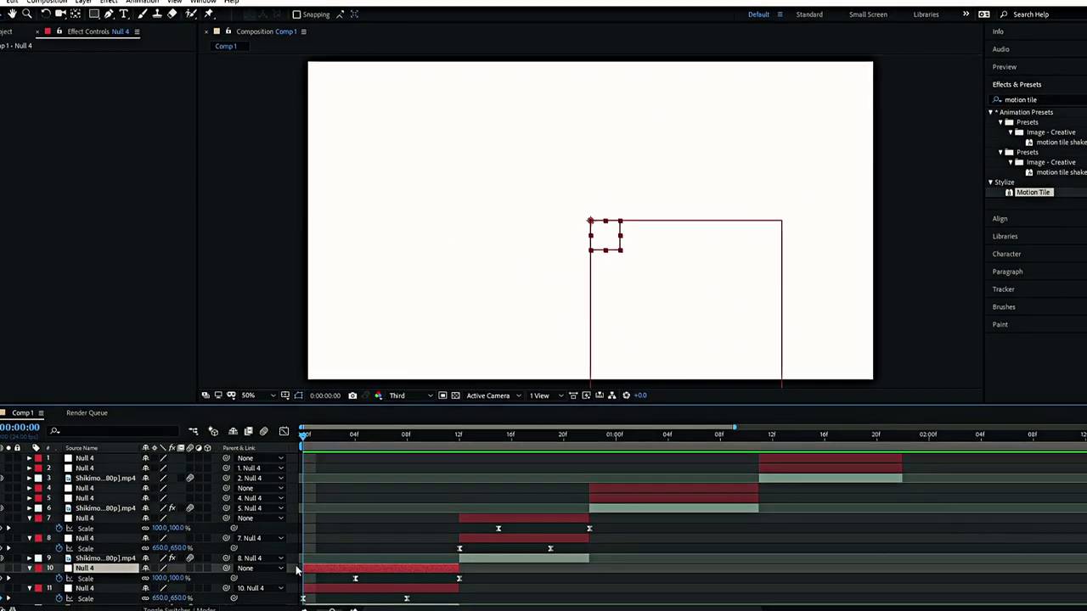
pyautogui.rightClick(296, 439)
pyautogui.moveTo(359, 451)
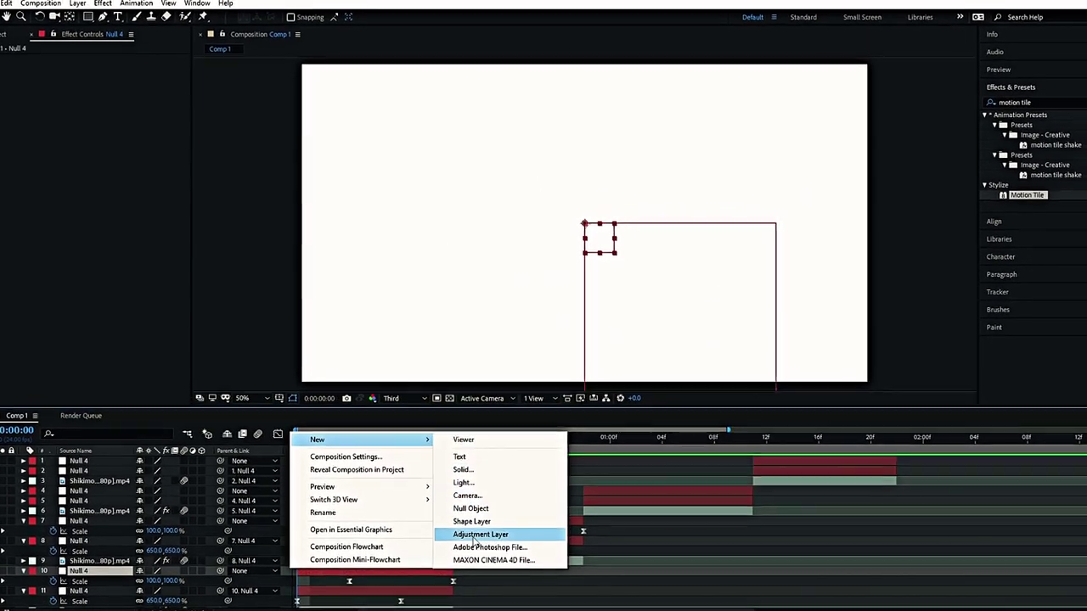
pyautogui.click(482, 533)
# Step: Split the adjustment layer at 12f and move the second piece to start at 12f
pyautogui.moveTo(351, 453); pyautogui.dragTo(450, 457)
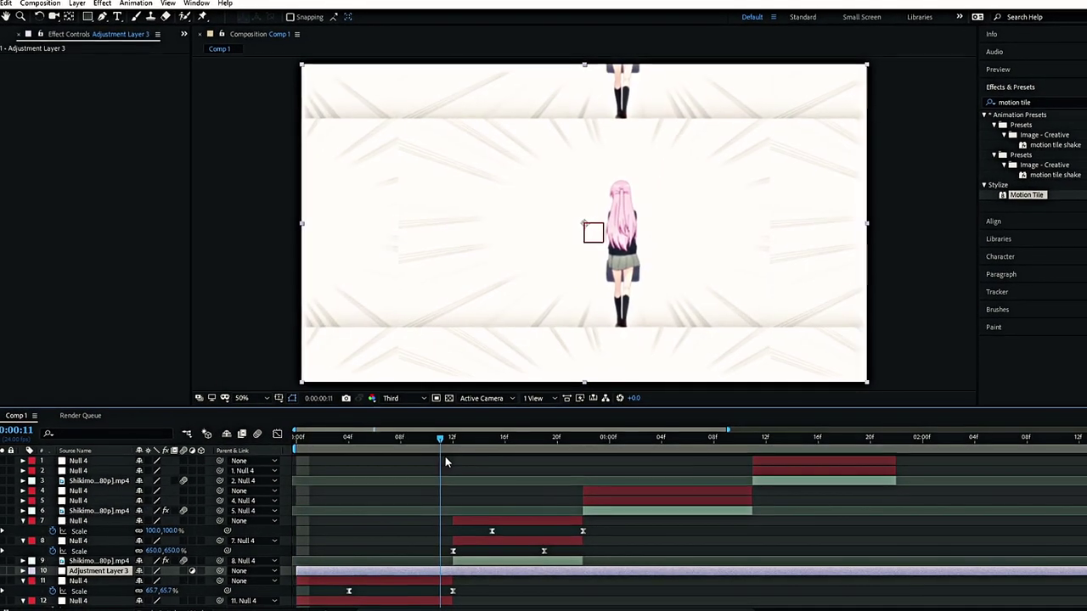
pyautogui.hotkey('ctrl', 'shift', 'd')
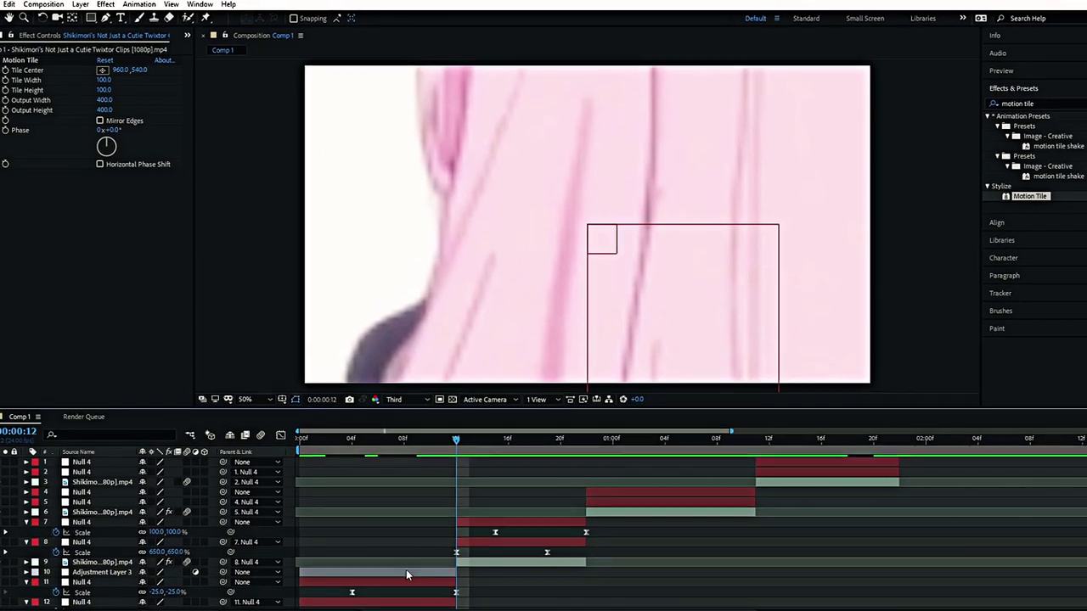
pyautogui.click(468, 524)
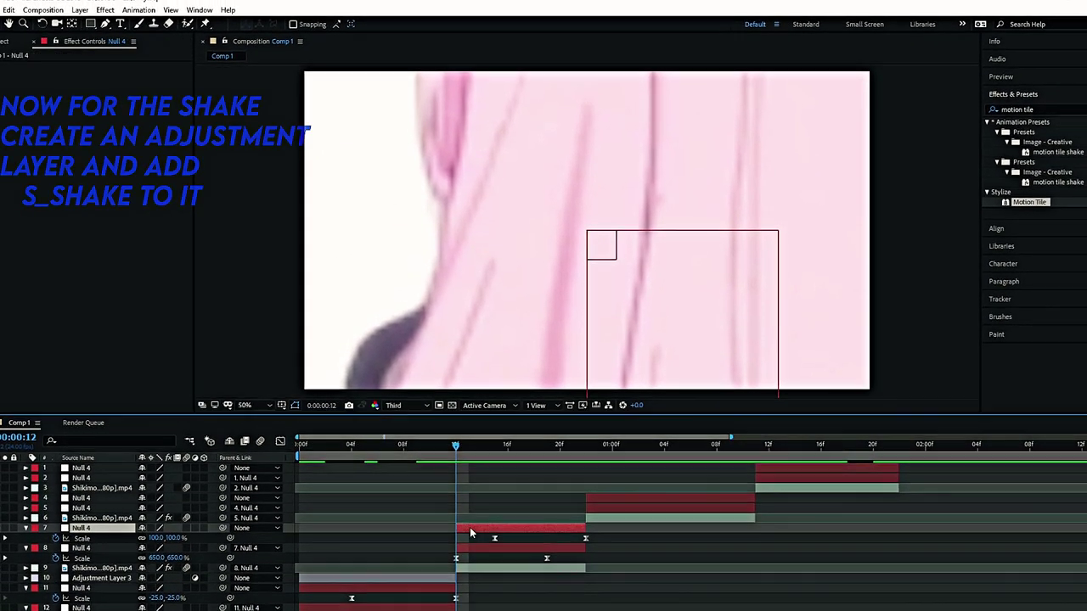
pyautogui.moveTo(472, 528); pyautogui.dragTo(614, 526)
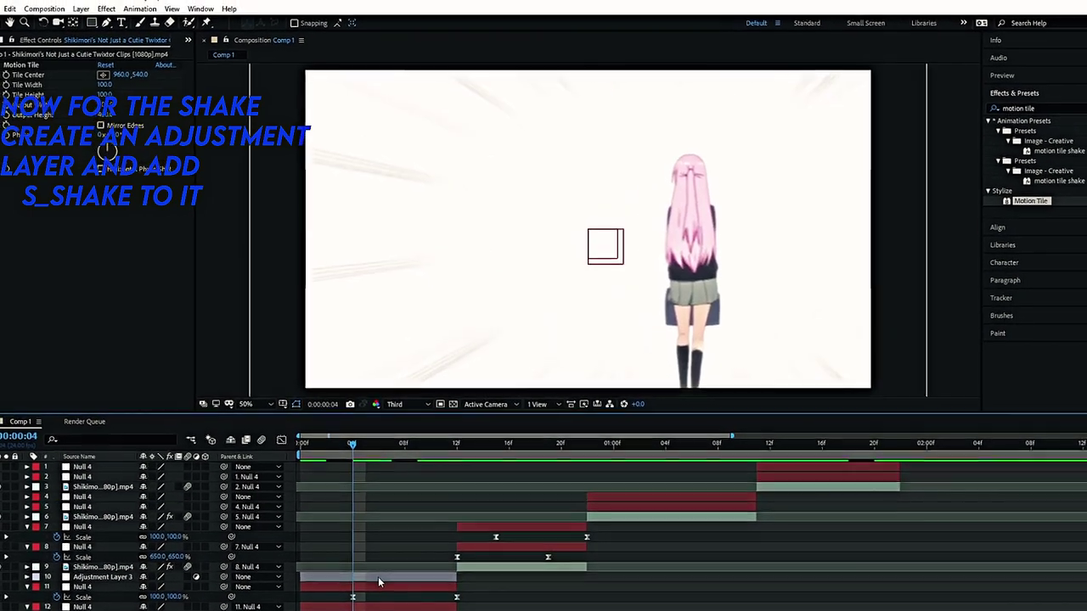
# Step: Find Sapphire S_Shake in Effects & Presets and apply it to the first clip's adjustment layer
pyautogui.click(380, 579)
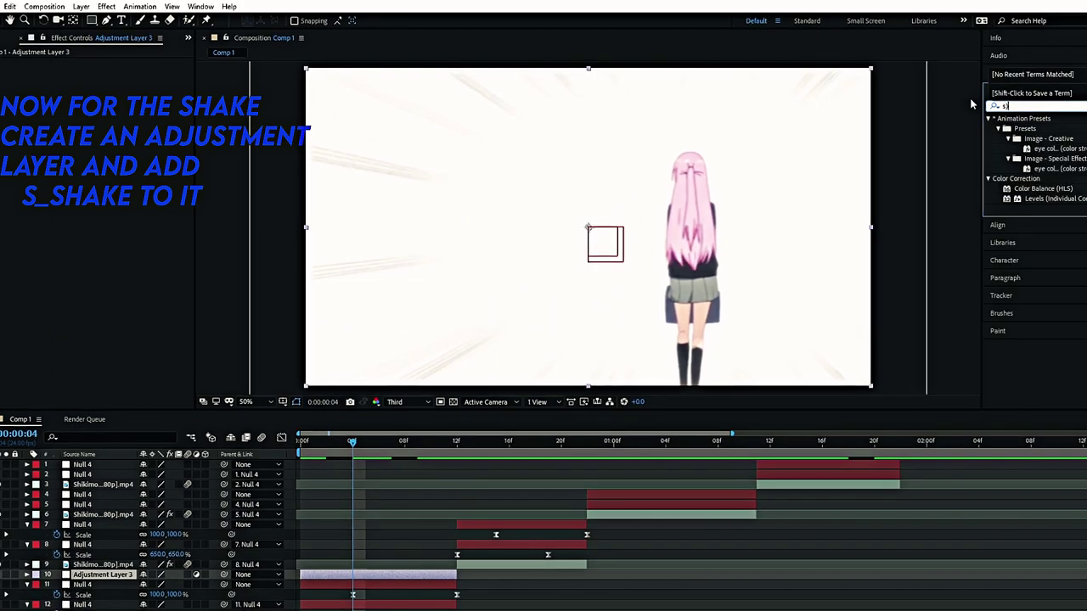
pyautogui.press('BackSpace')
pyautogui.press('BackSpace')
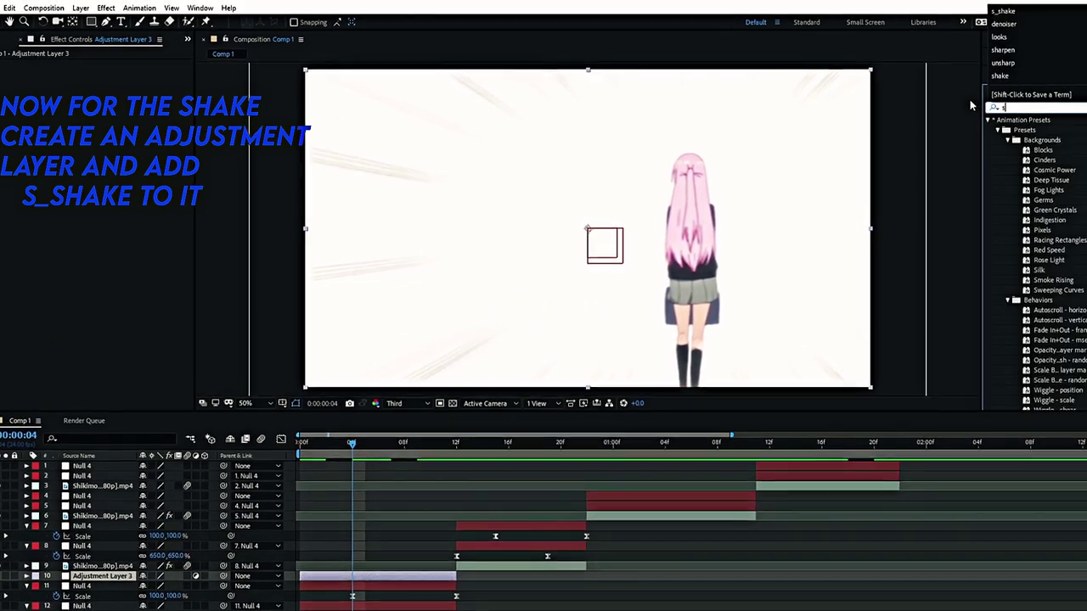
pyautogui.write('_sha')
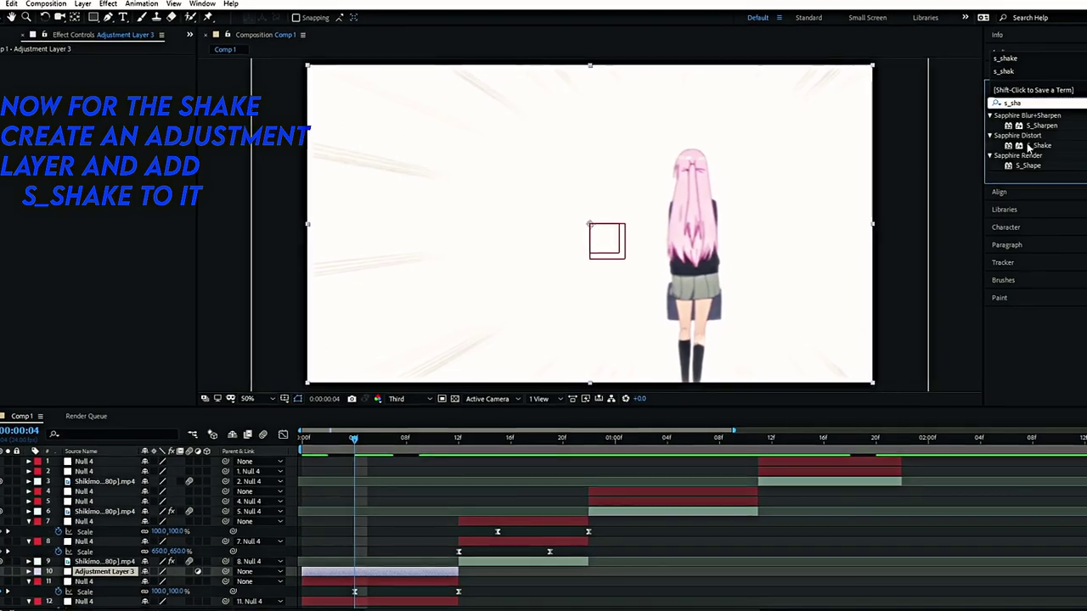
pyautogui.doubleClick(1029, 148)
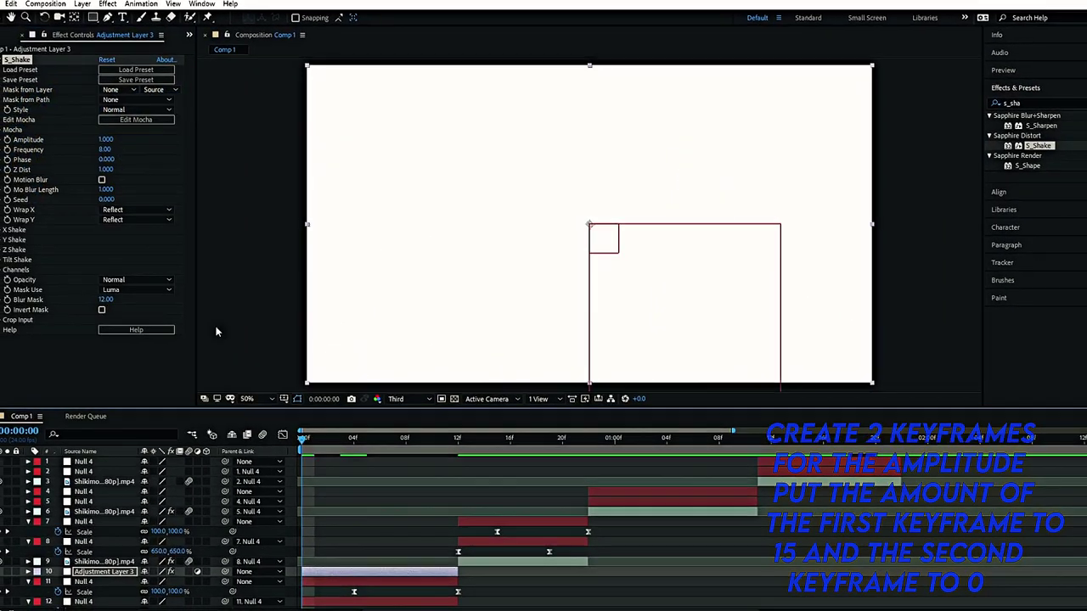
# Step: Keyframe S_Shake Amplitude to fall from 15 to 0 at frame 7
pyautogui.click(98, 146)
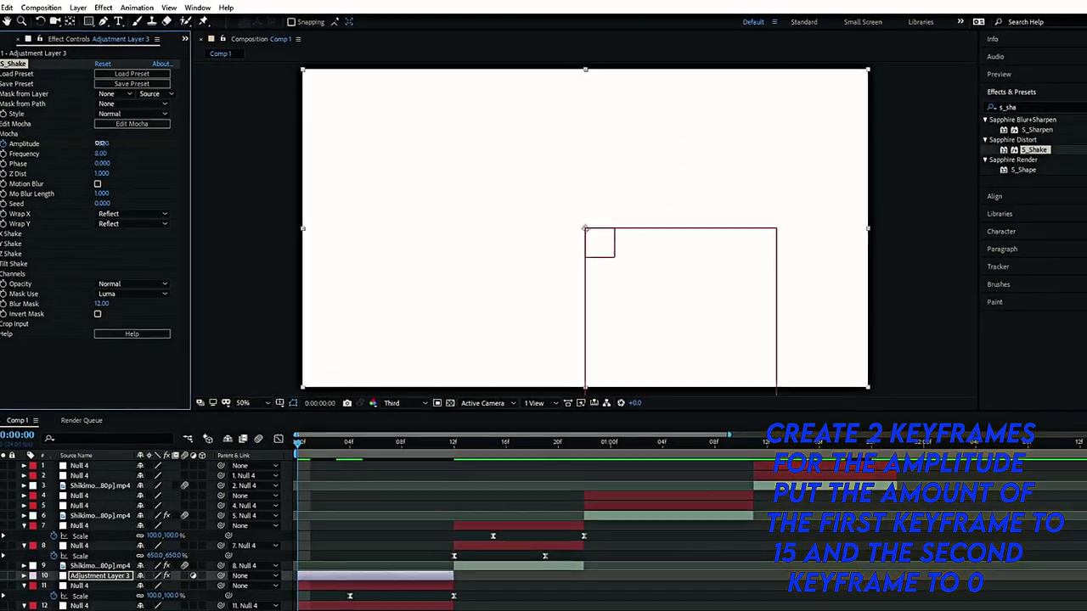
pyautogui.write('15')
pyautogui.click(323, 517)
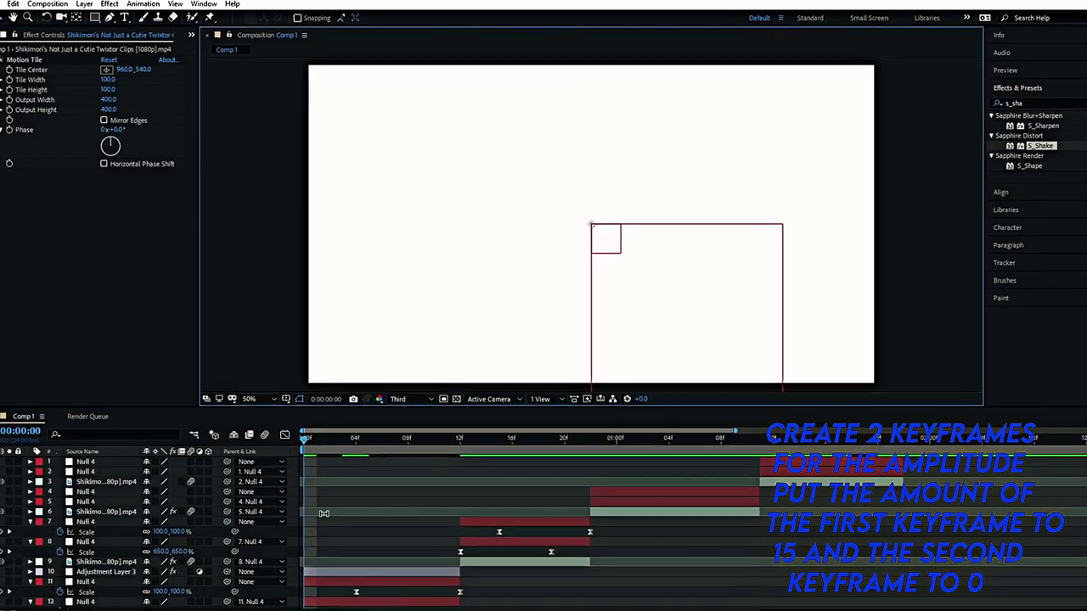
pyautogui.click(339, 571)
pyautogui.press('u')
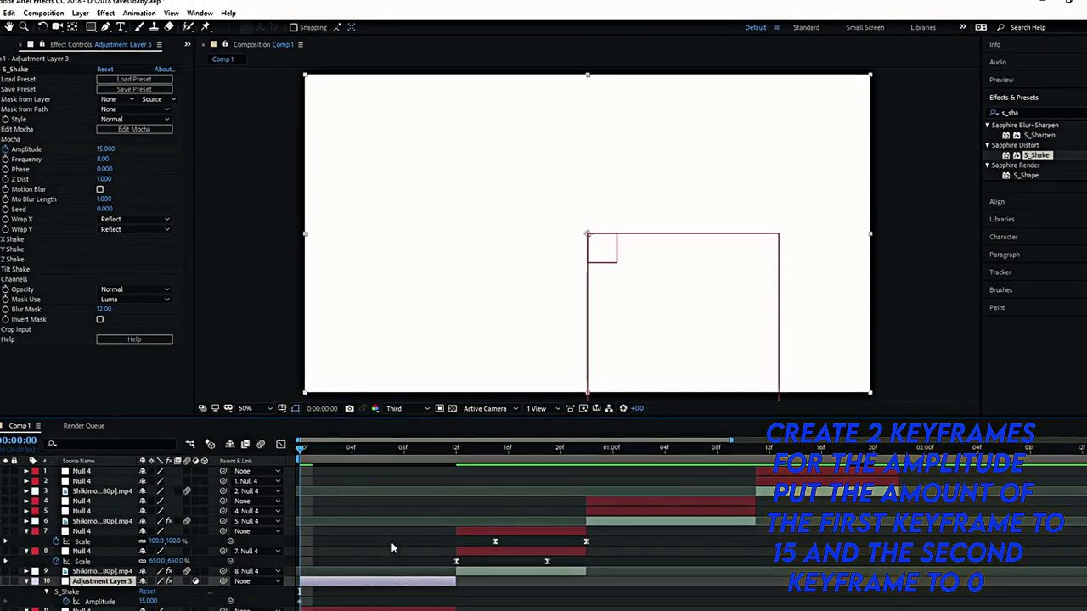
pyautogui.click(387, 461)
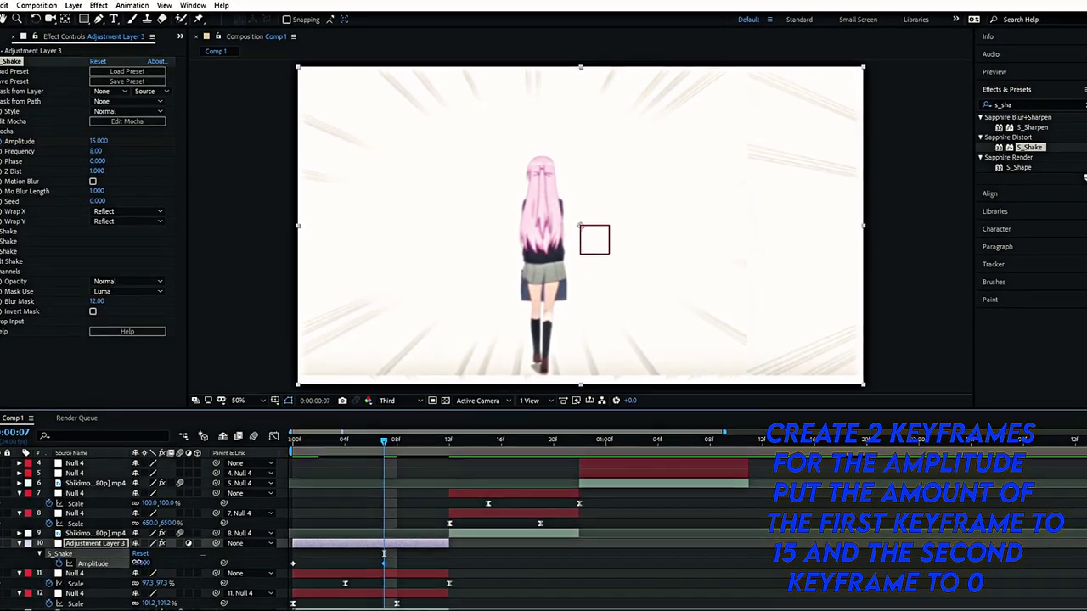
pyautogui.write('0')
pyautogui.press('Return')
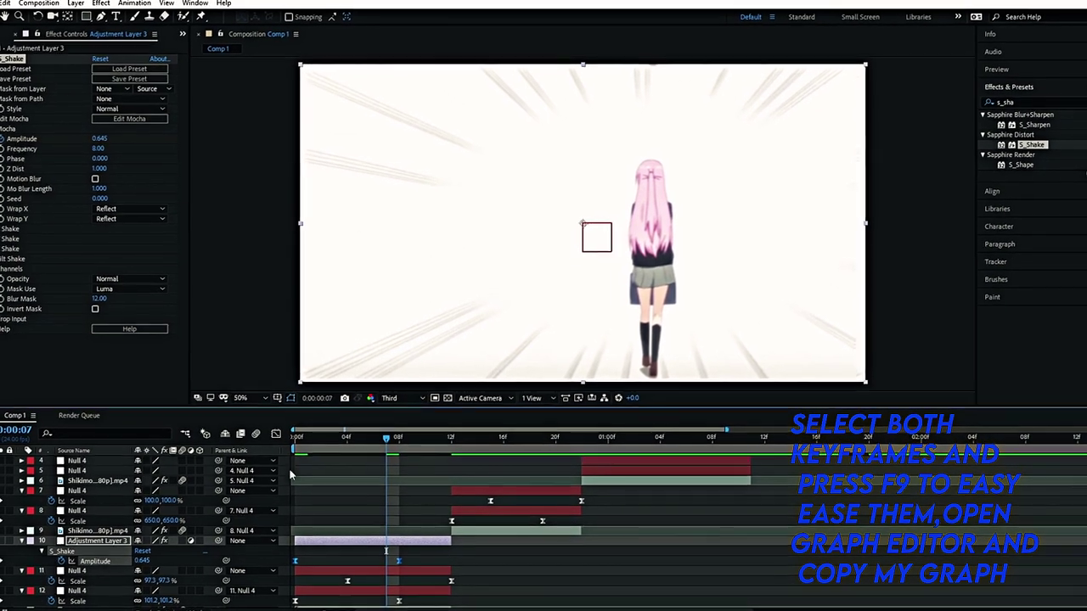
# Step: Easy Ease the Amplitude keyframes, steepen the drop-off curve, and preview the shake
pyautogui.press('F9')
pyautogui.hotkey('shift', 'F3')
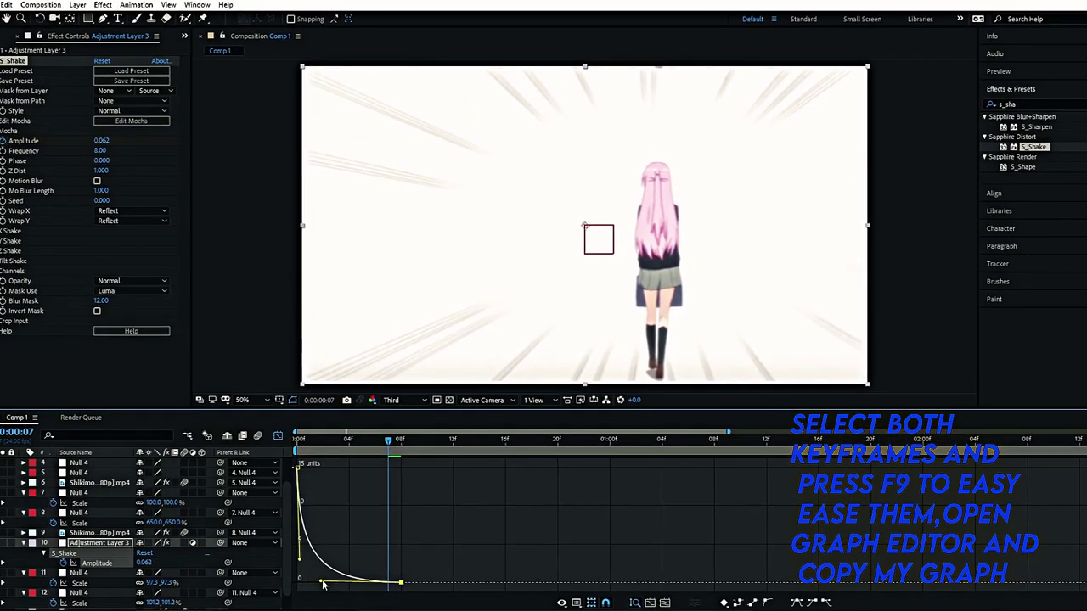
pyautogui.moveTo(390, 459); pyautogui.dragTo(287, 465)
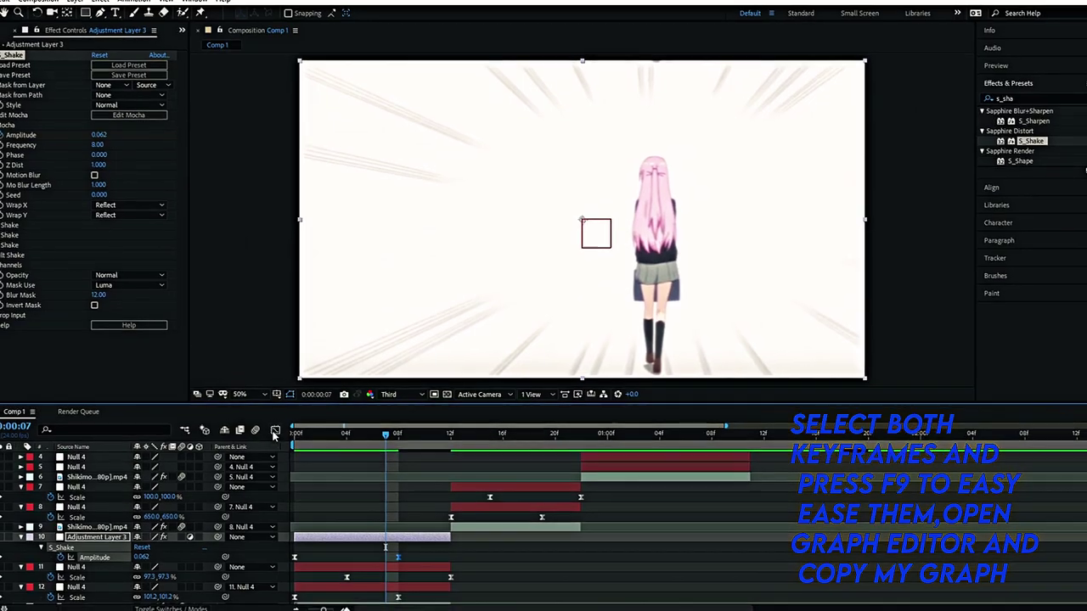
pyautogui.hotkey('shift', 'F3')
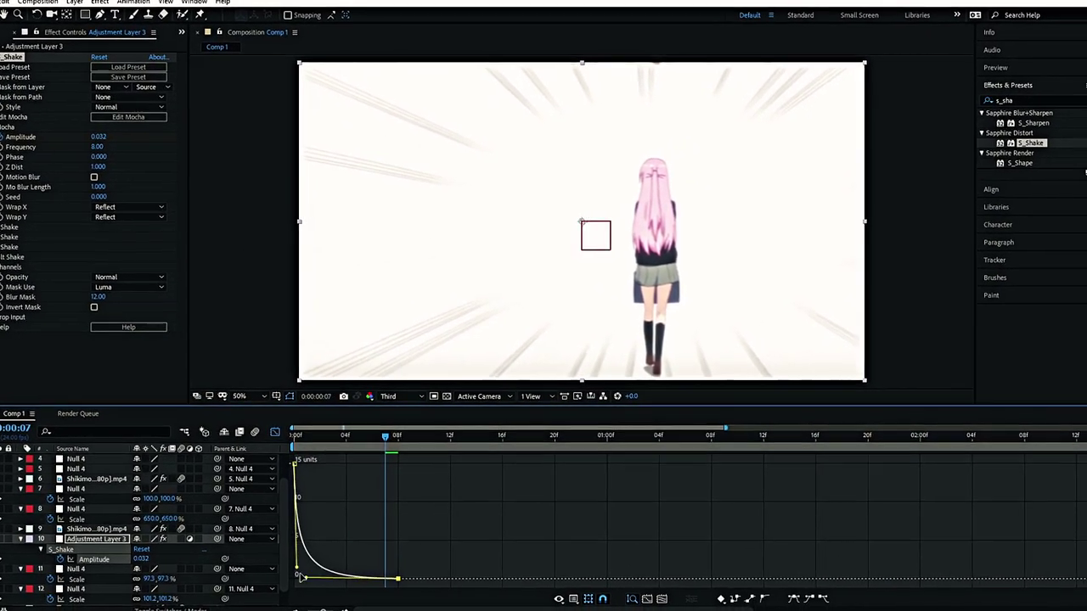
pyautogui.click(270, 436)
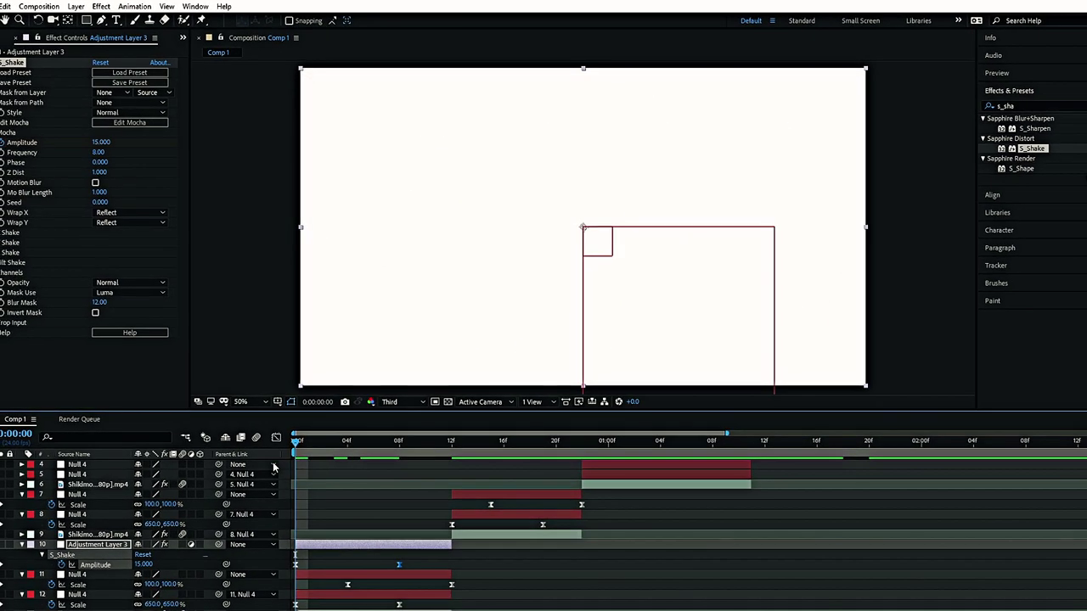
pyautogui.press('space')
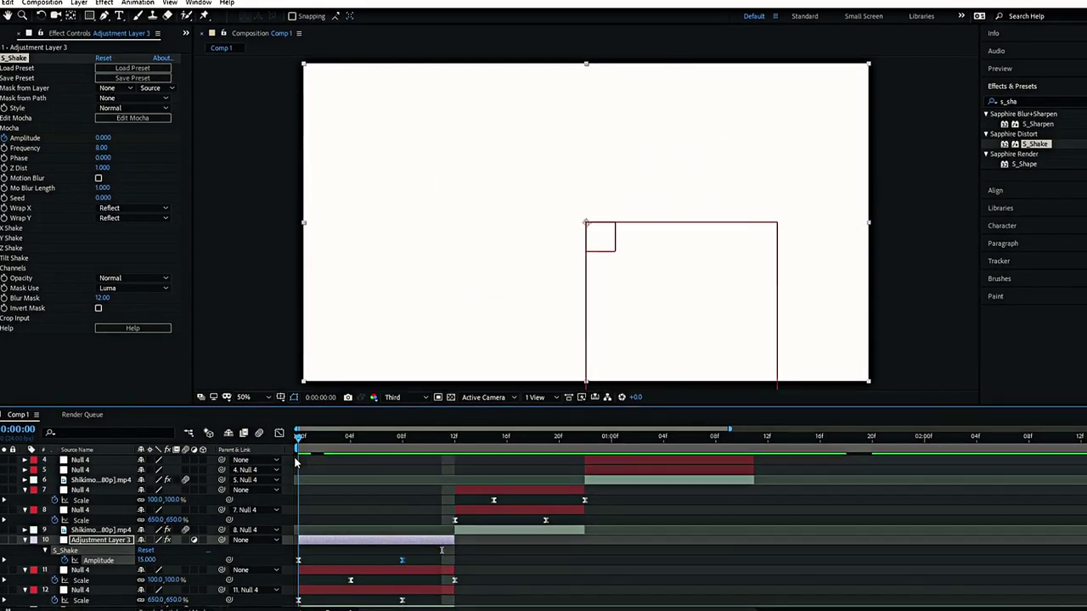
pyautogui.moveTo(299, 437); pyautogui.dragTo(401, 437)
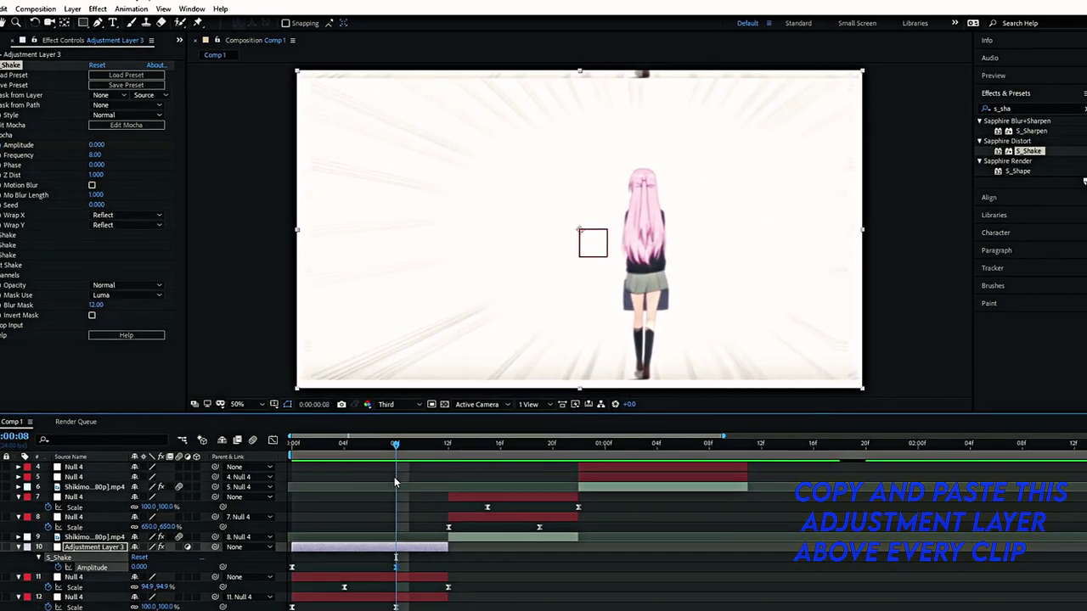
# Step: Paste the shake adjustment layer above the second clip and align it to that clip
pyautogui.click(477, 500)
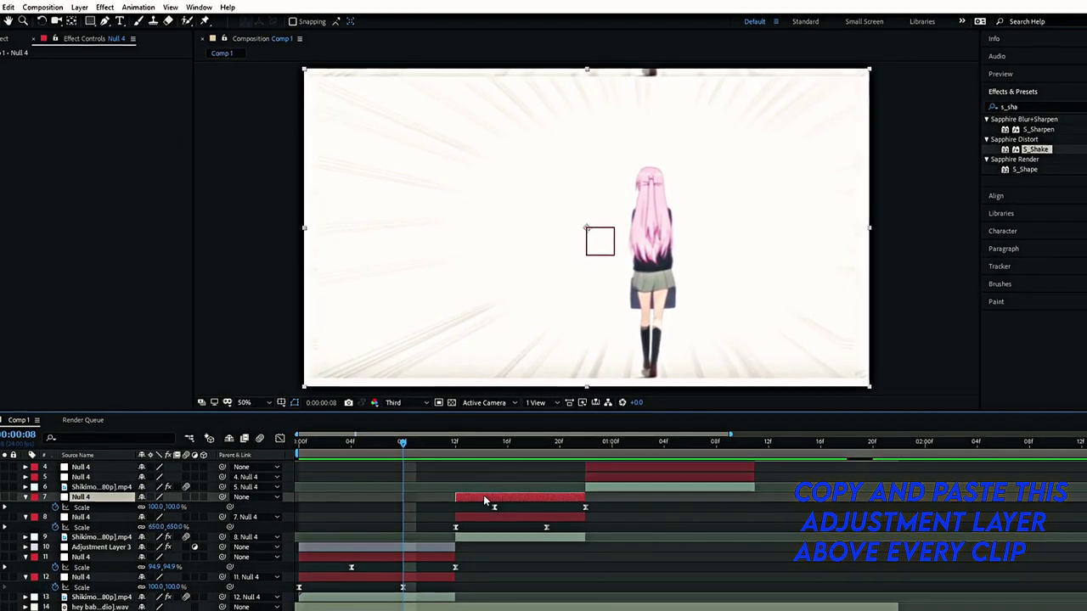
pyautogui.hotkey('ctrl', 'v')
pyautogui.moveTo(382, 495); pyautogui.dragTo(535, 495)
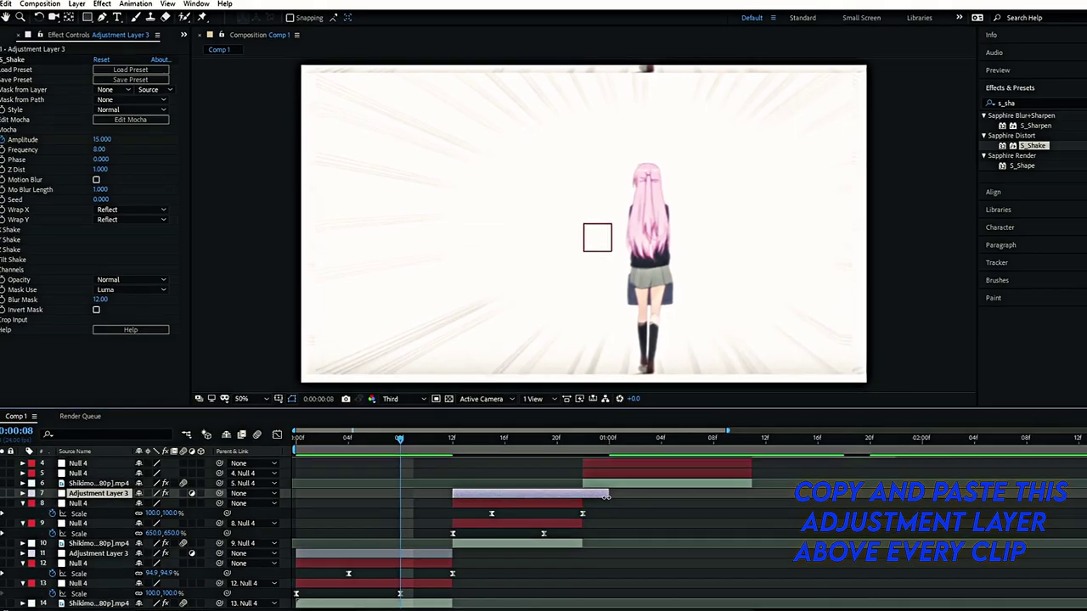
pyautogui.moveTo(606, 496)
pyautogui.mouseDown()
pyautogui.moveTo(582, 496)
pyautogui.moveTo(751, 496)
pyautogui.mouseUp()
pyautogui.scroll(2, 636, 501)
# Step: Paste further shake layer copies above the next clip and the last clip
pyautogui.click(639, 500)
pyautogui.hotkey('ctrl', 'v')
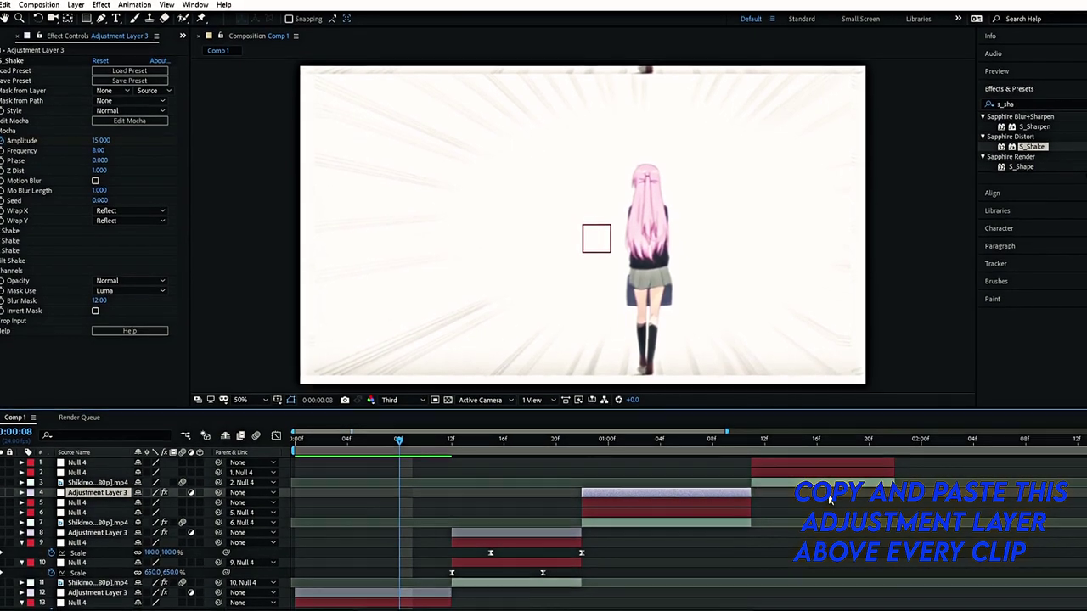
pyautogui.hotkey('ctrl', 'v')
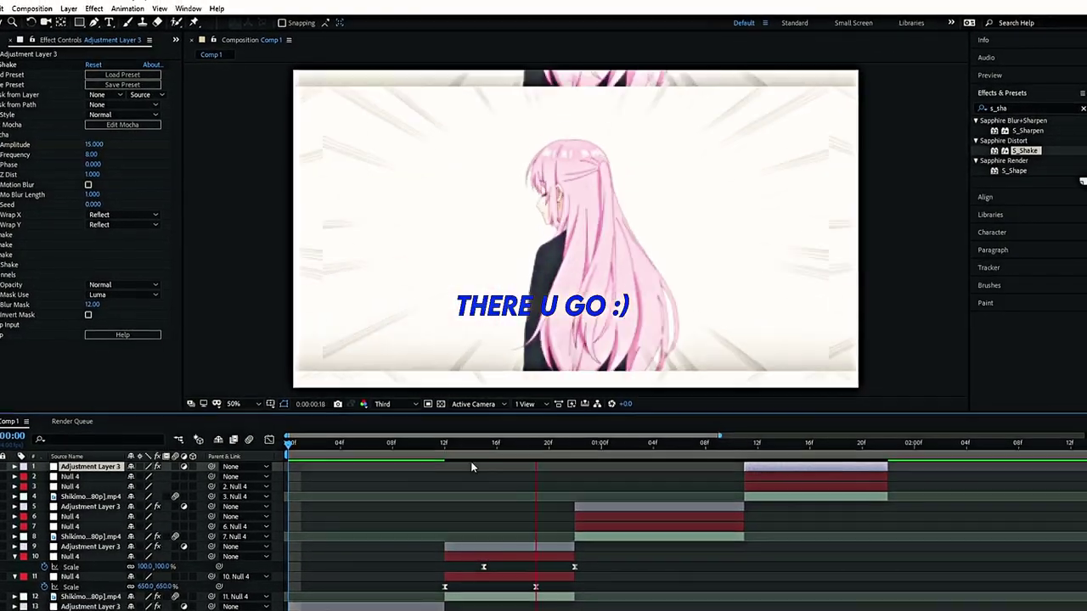
pyautogui.press('space')
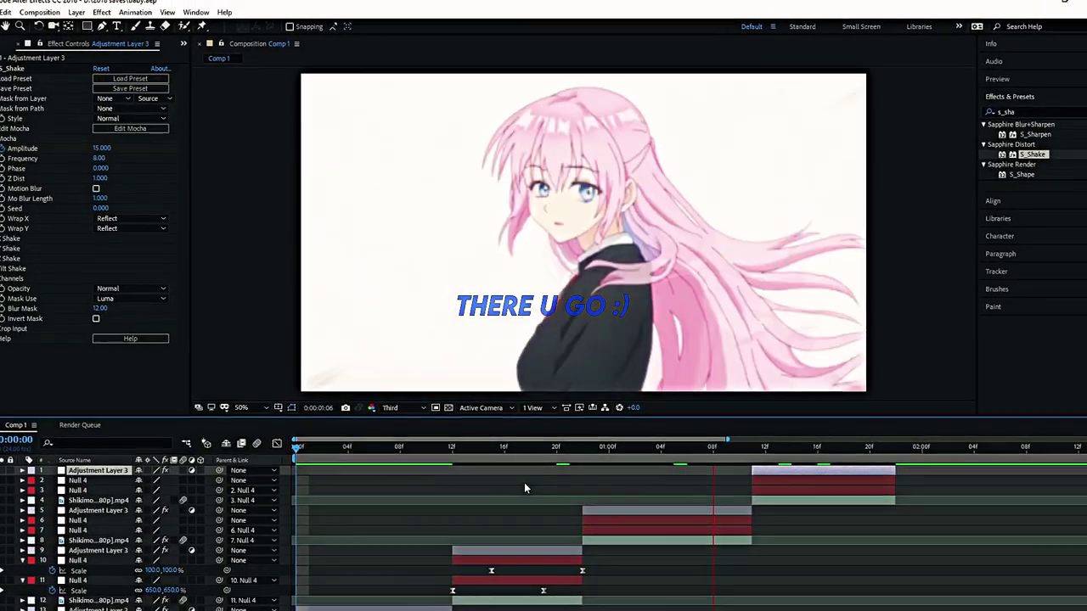
pyautogui.press('space')
pyautogui.press('Home')
pyautogui.press('space')
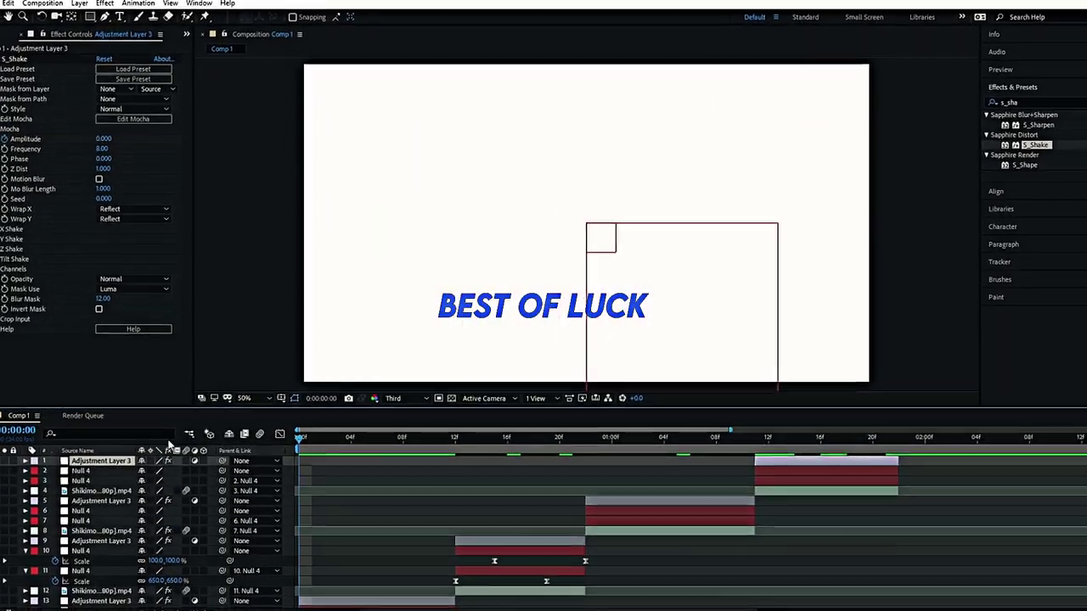